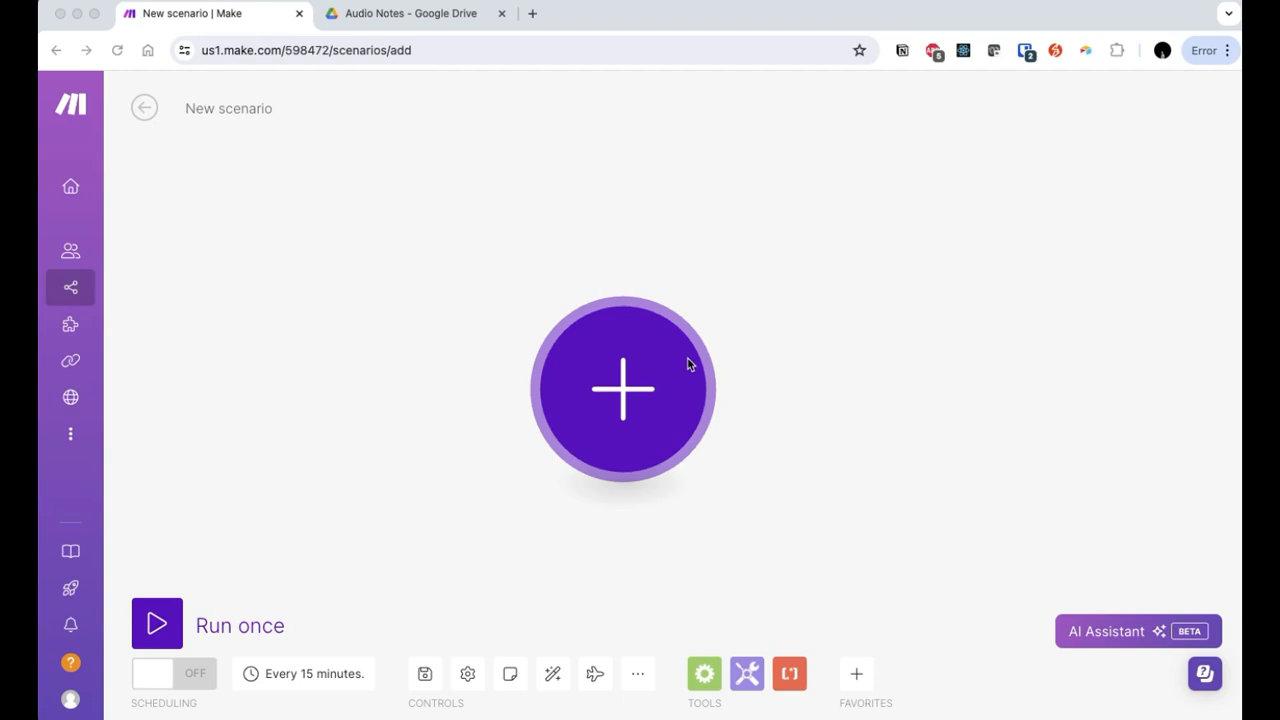
Step: Search 'google drive' and add Watch Files in a Folder as the first module
left_click(824, 336)
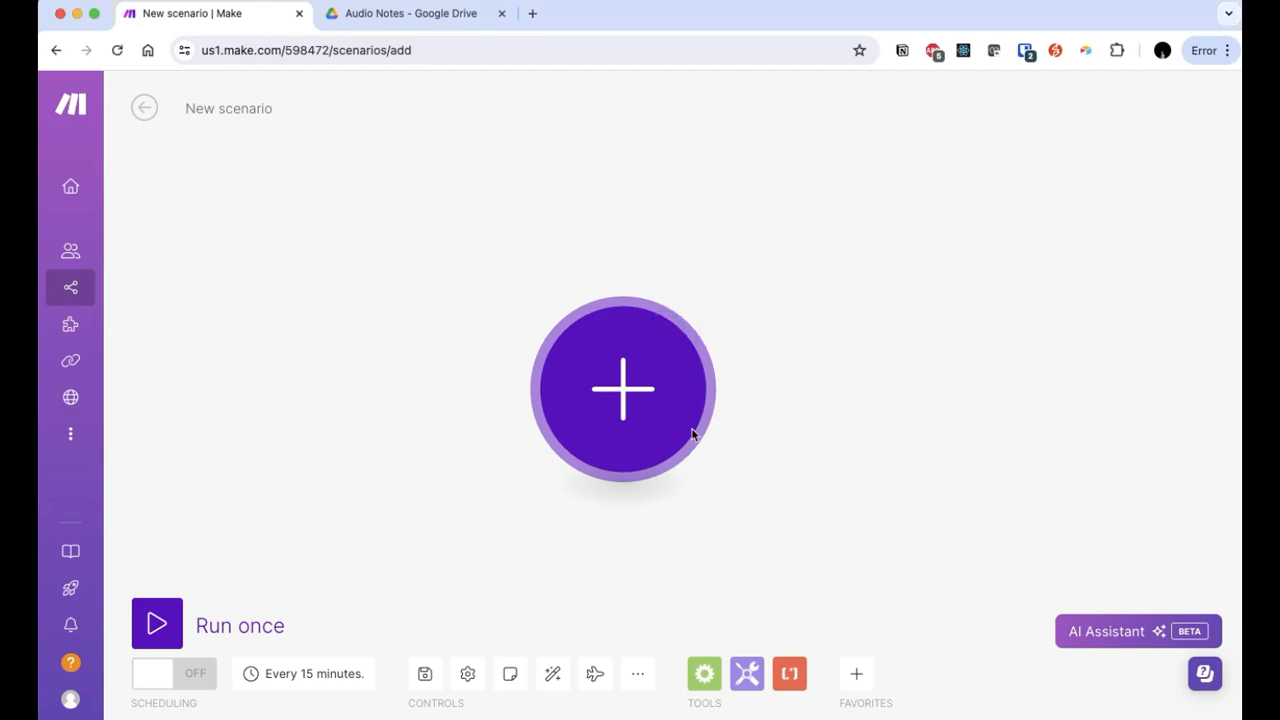
left_click(653, 407)
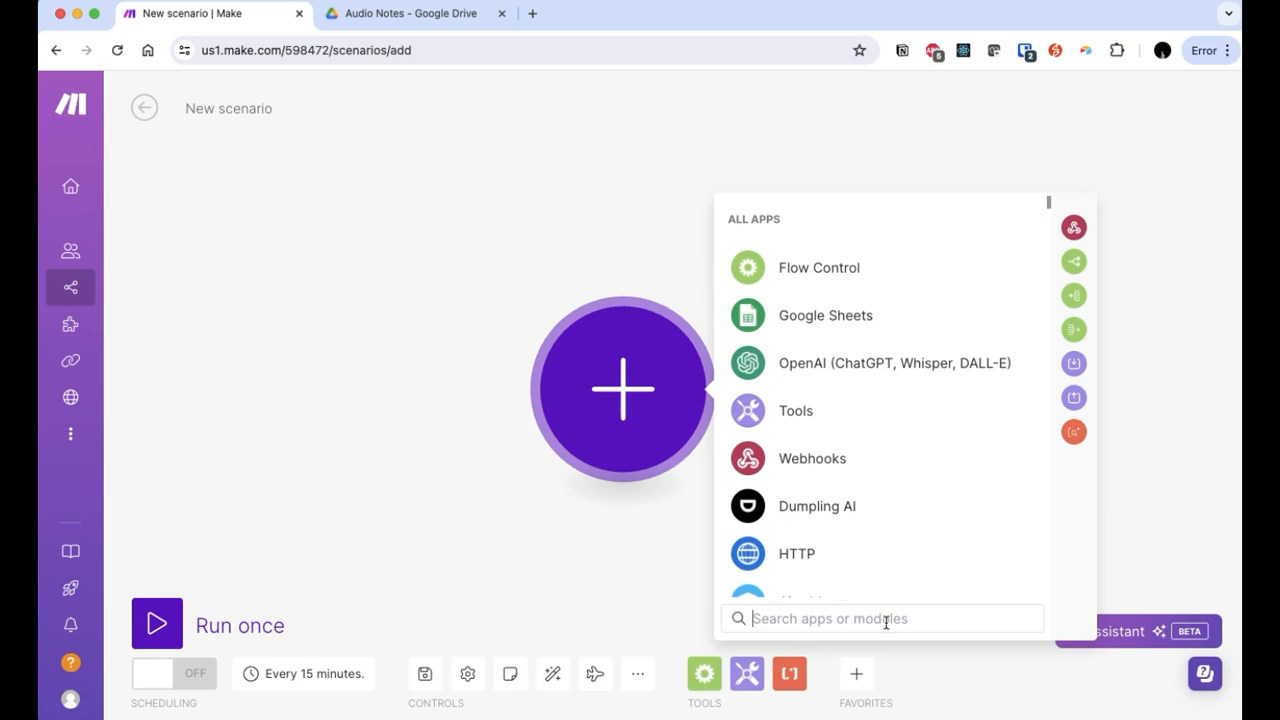
type("google ")
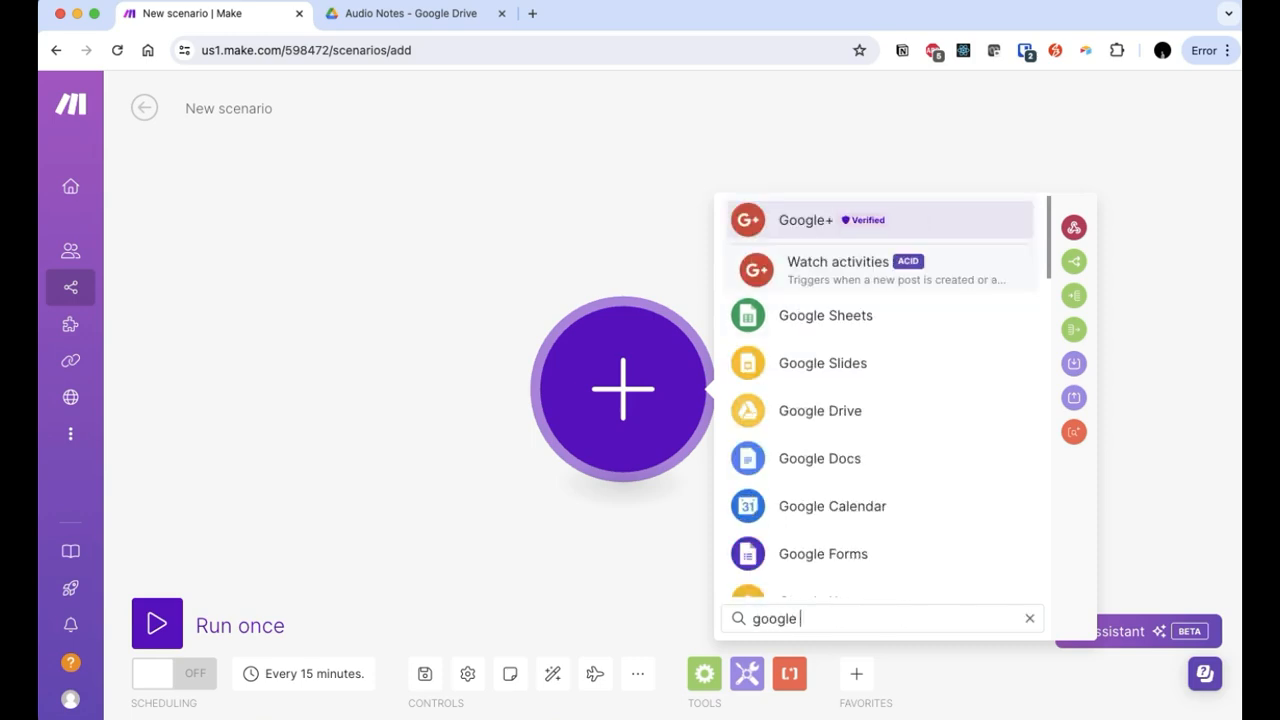
type("drive")
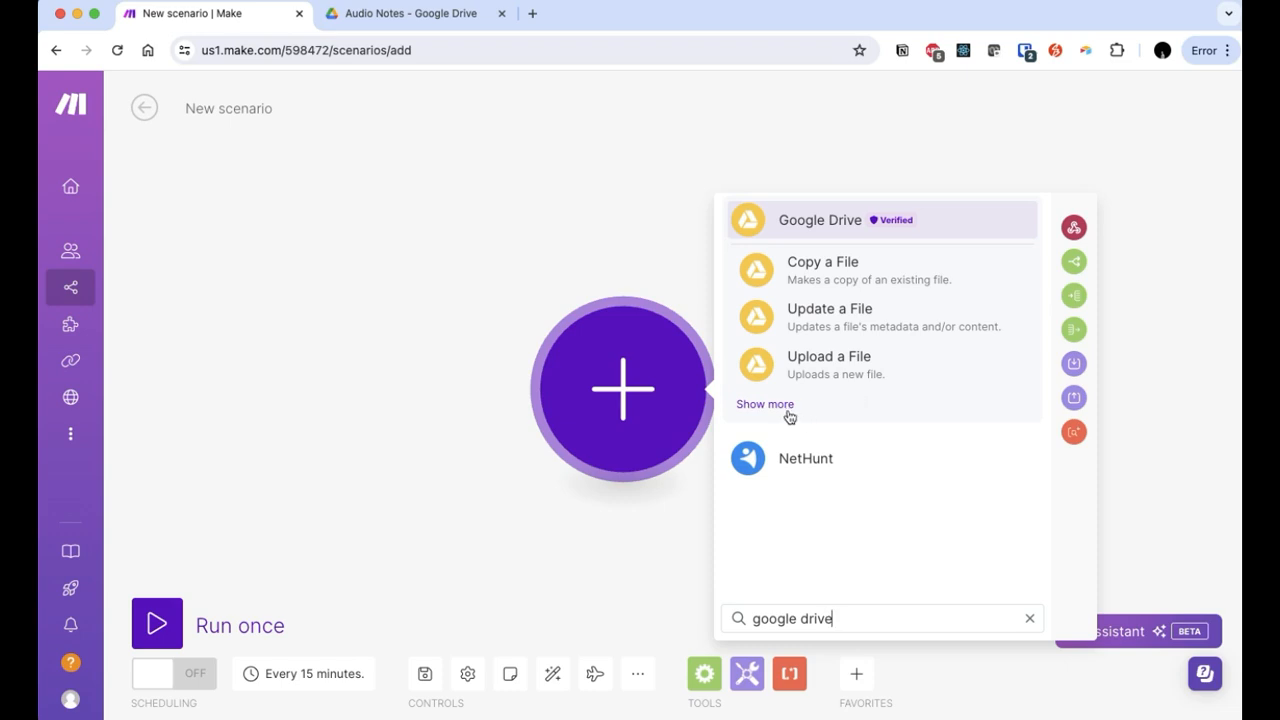
left_click(855, 221)
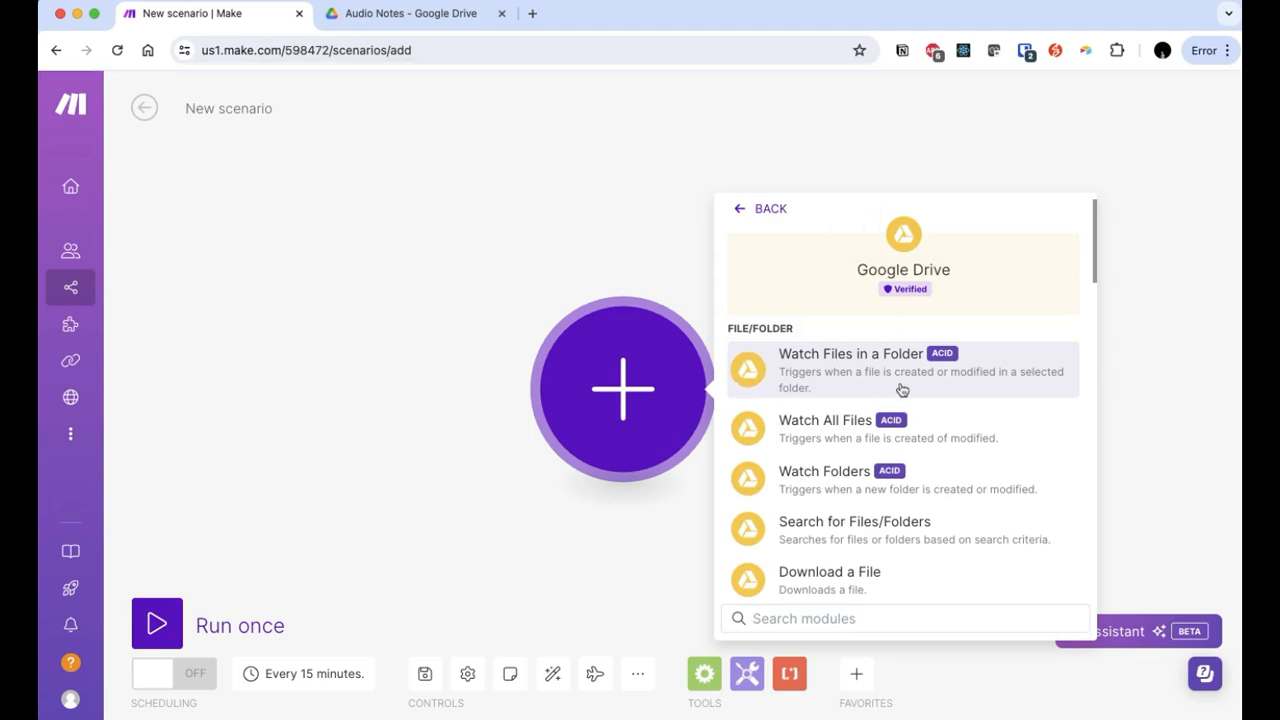
left_click(902, 390)
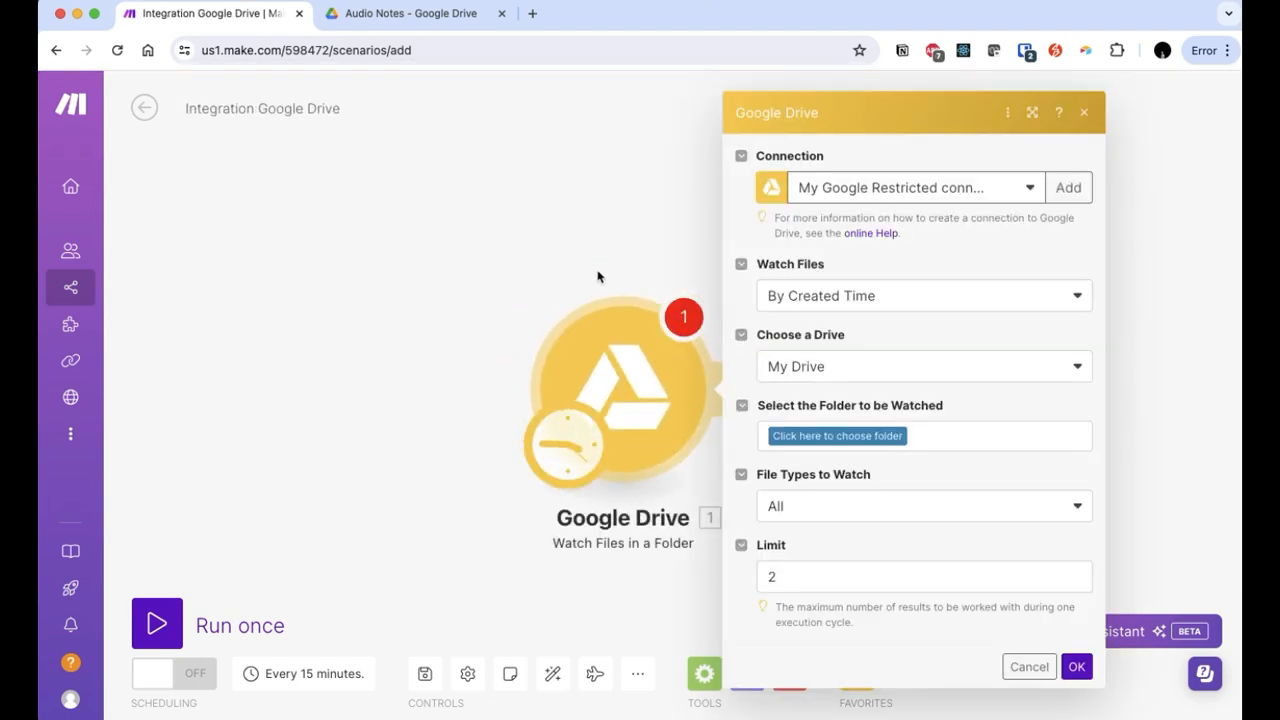
Step: Point the Drive trigger at the Audio Notes folder with a limit of 1 file per run
left_click(422, 15)
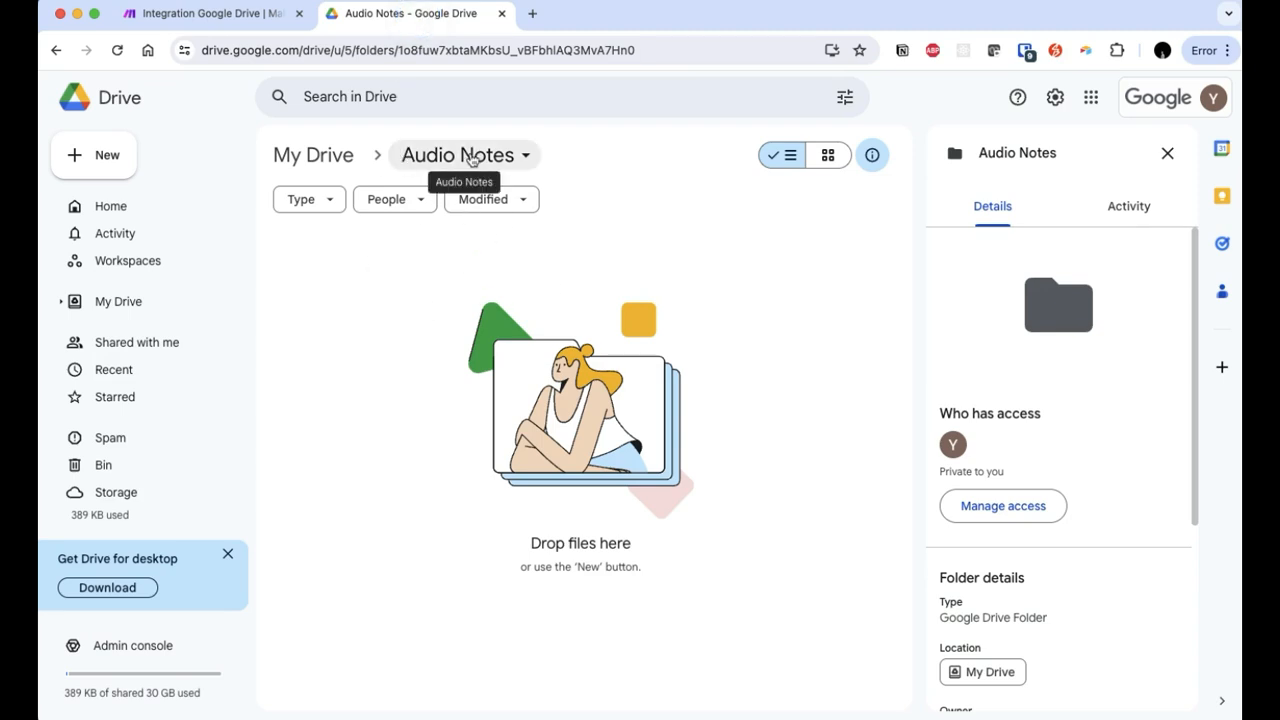
left_click(200, 20)
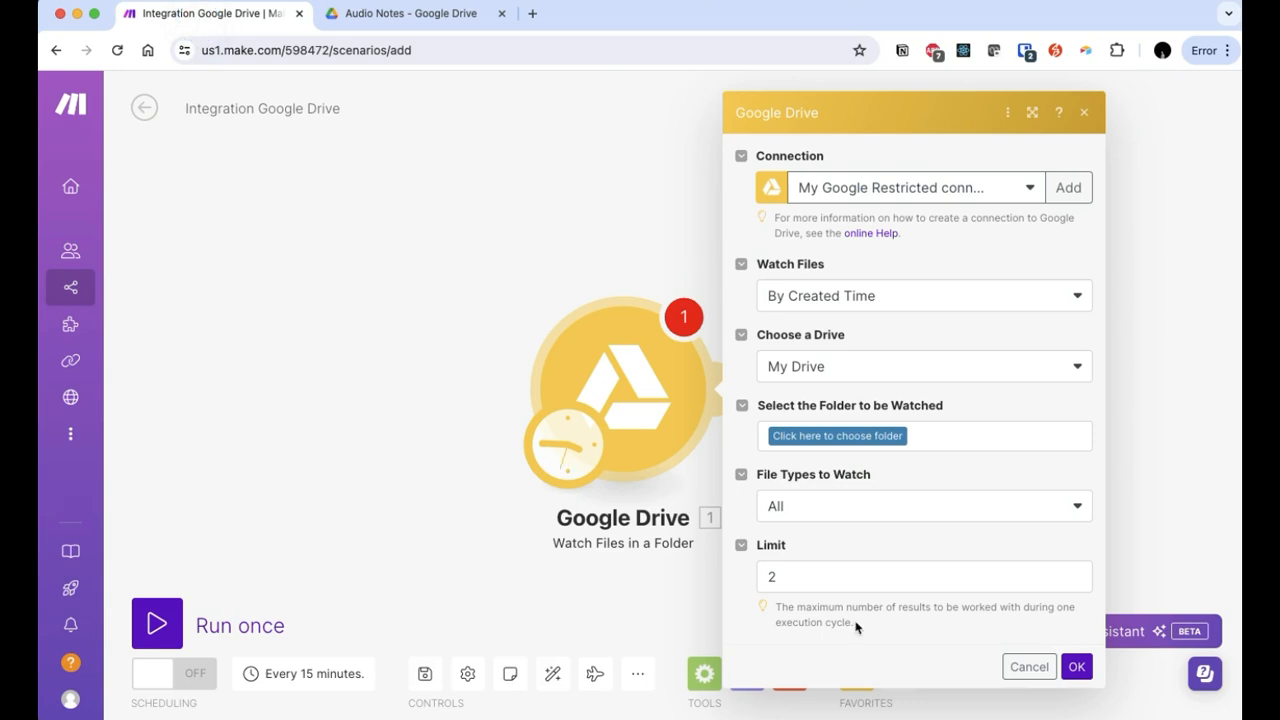
left_click(878, 450)
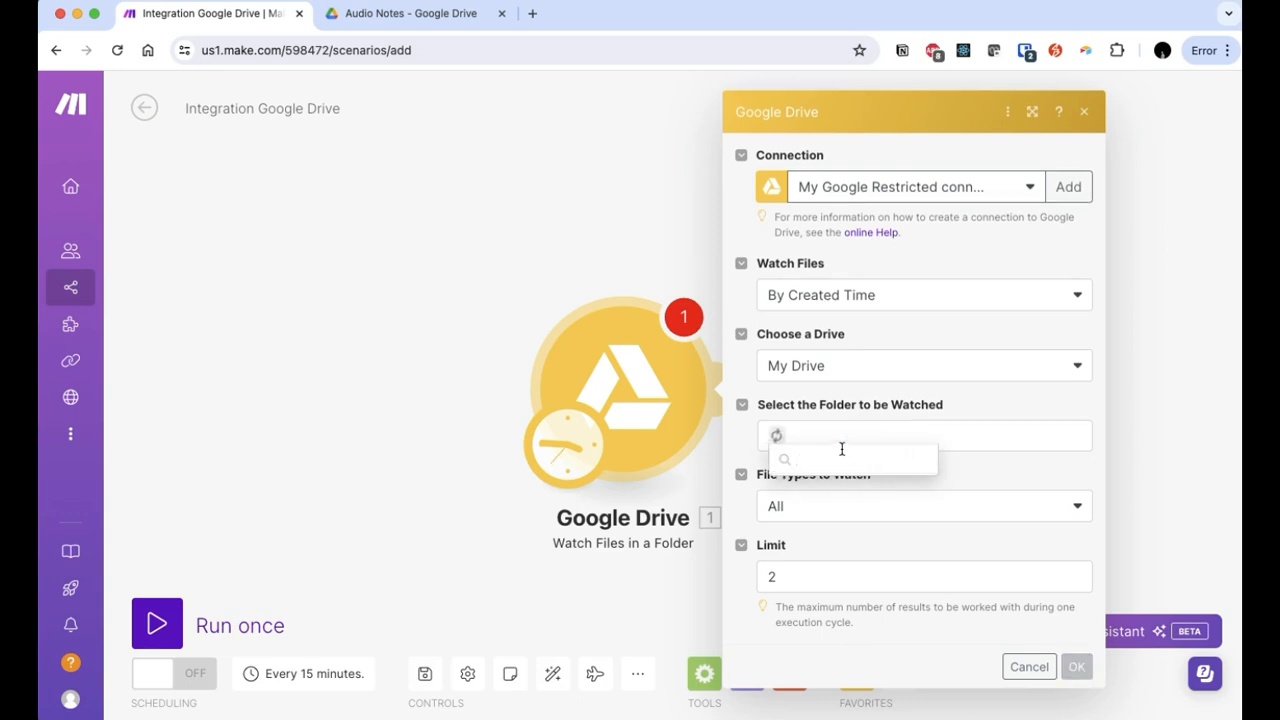
left_click(843, 490)
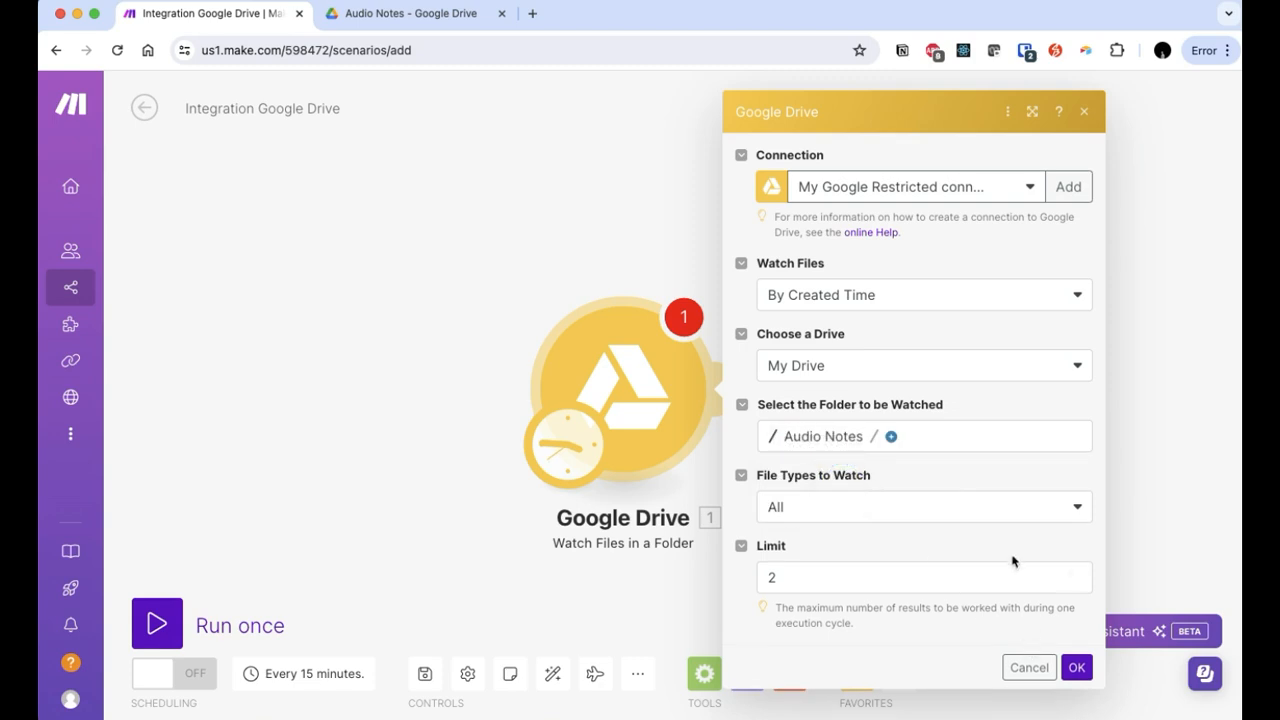
left_click(914, 574)
key("BackSpace")
type("1")
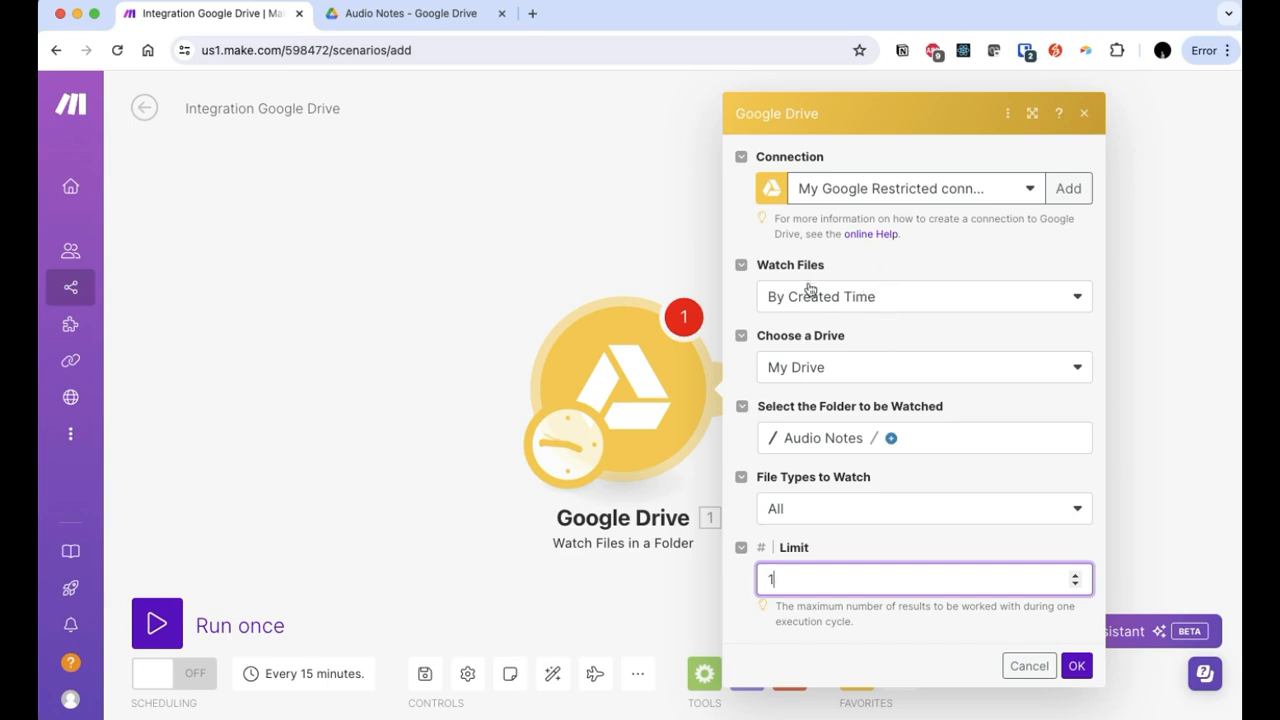
left_click(1076, 667)
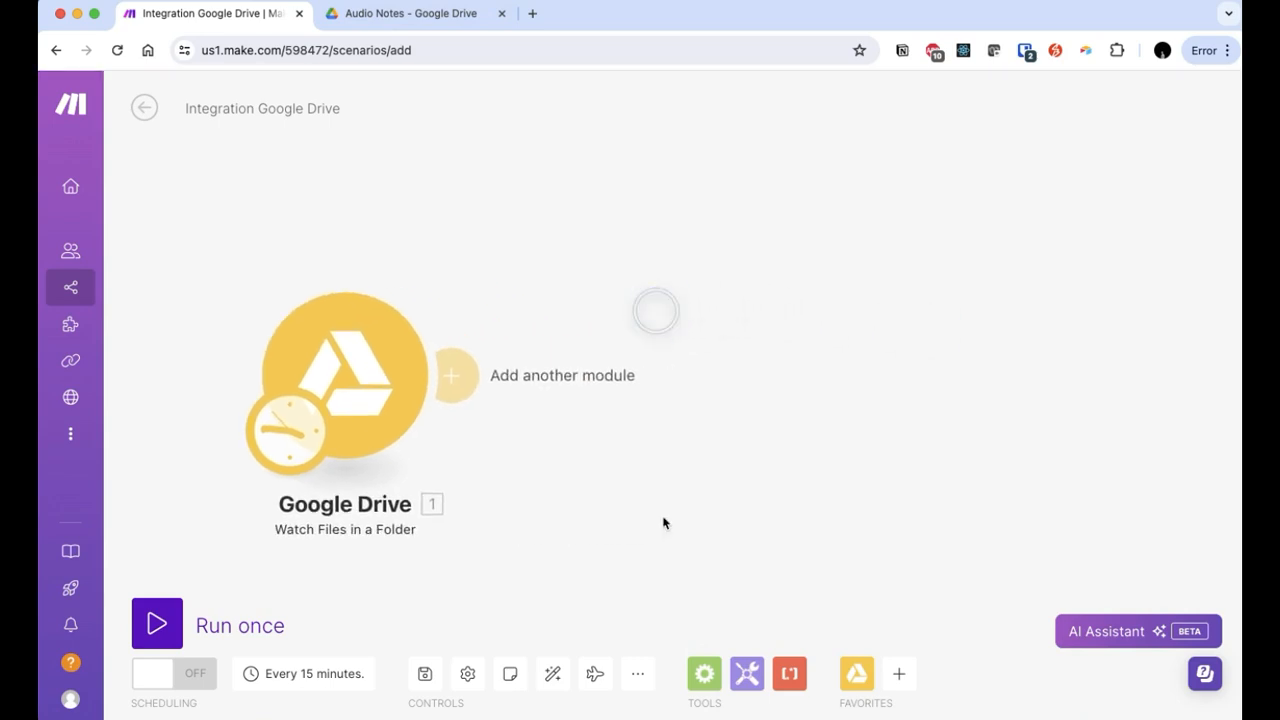
Step: Add Google Drive Download a File with File ID mapped from module 1's File ID
left_click(458, 375)
left_click(825, 256)
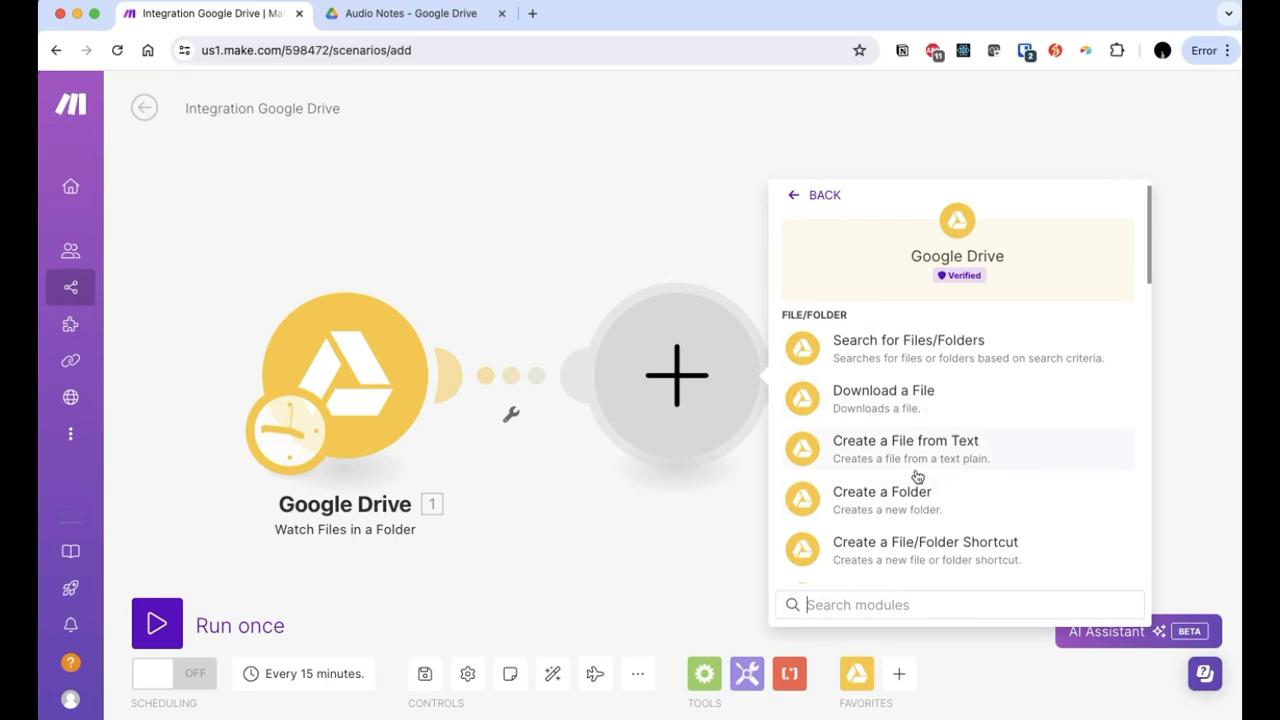
left_click(910, 398)
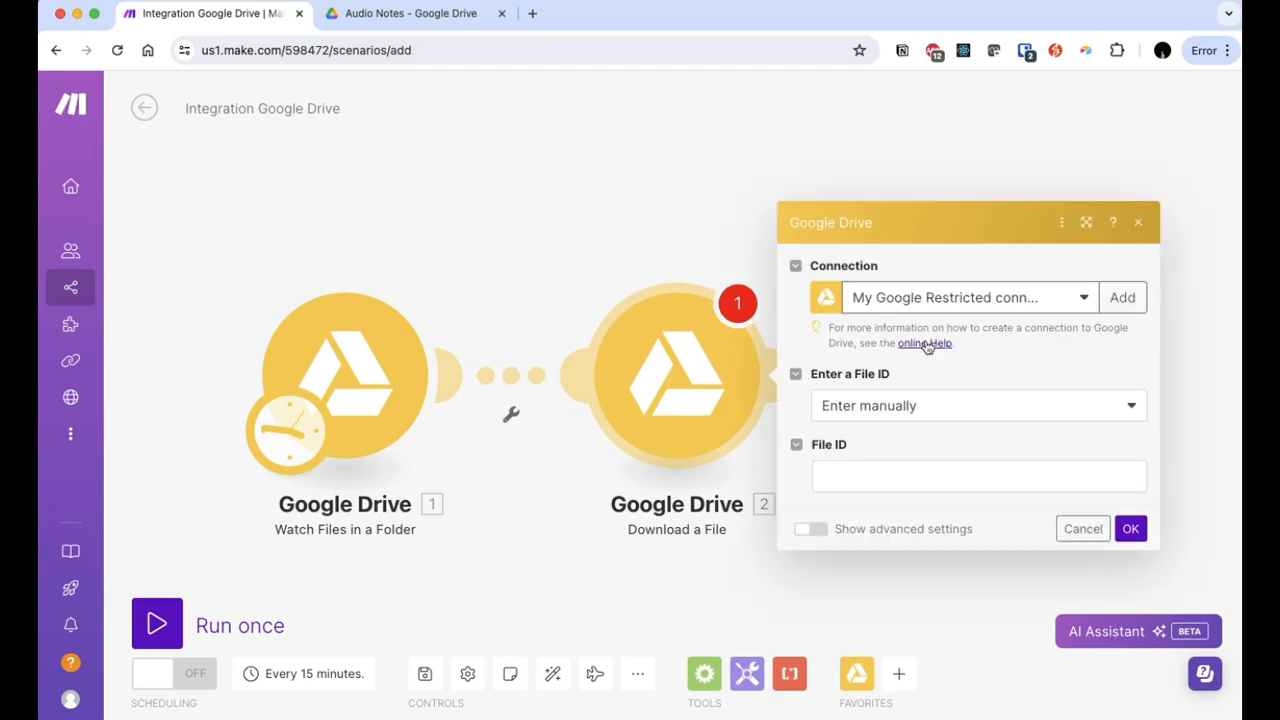
left_click(882, 482)
left_click(585, 248)
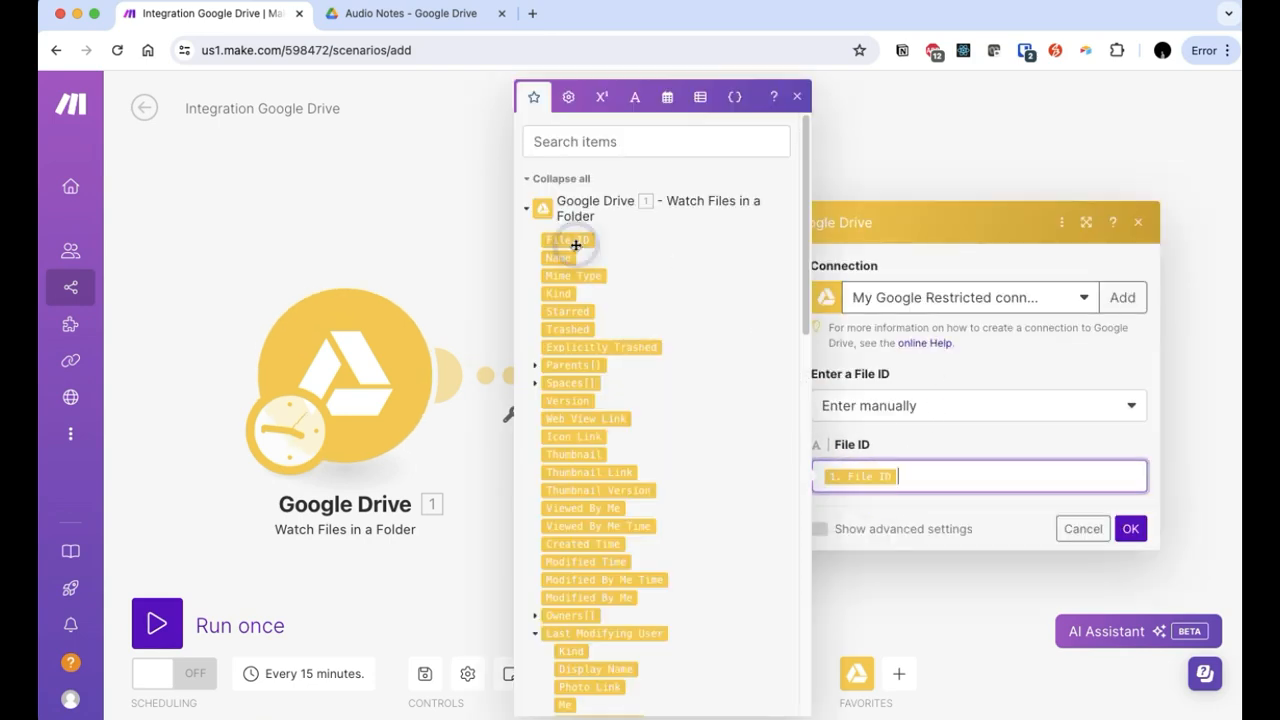
left_click(1131, 529)
left_click_drag(980, 531, 820, 546)
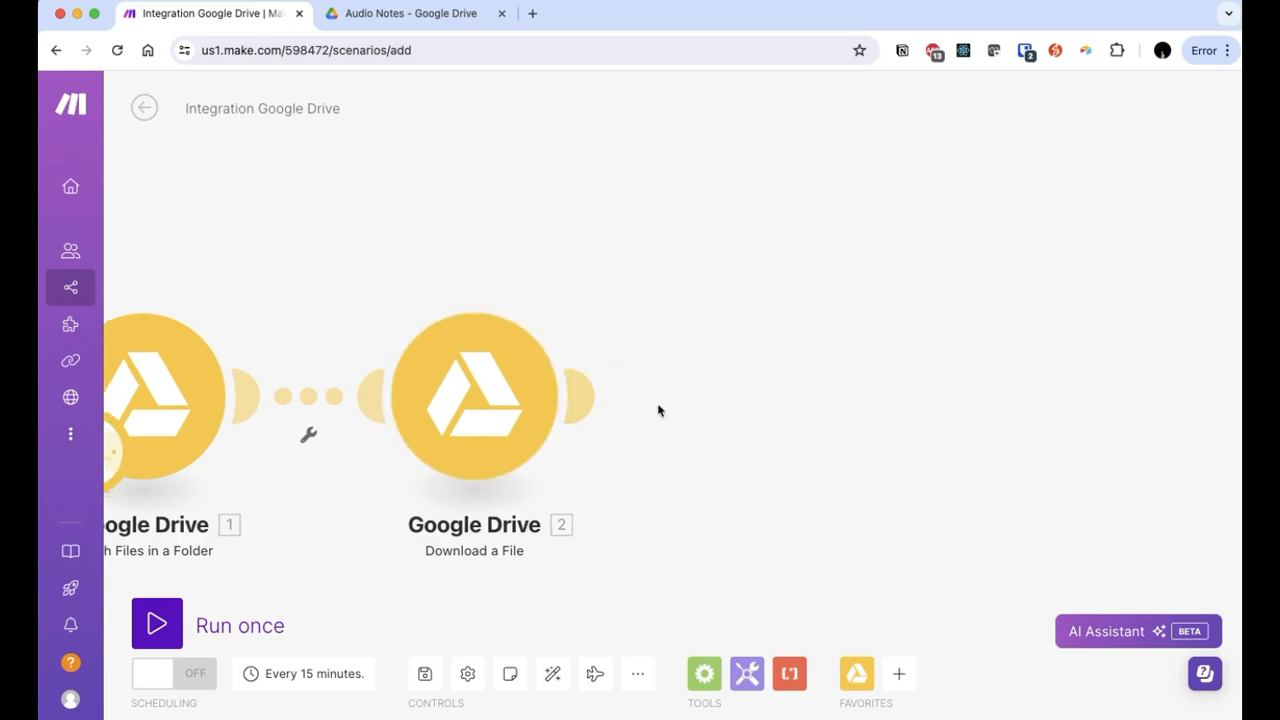
left_click_drag(483, 229, 534, 228)
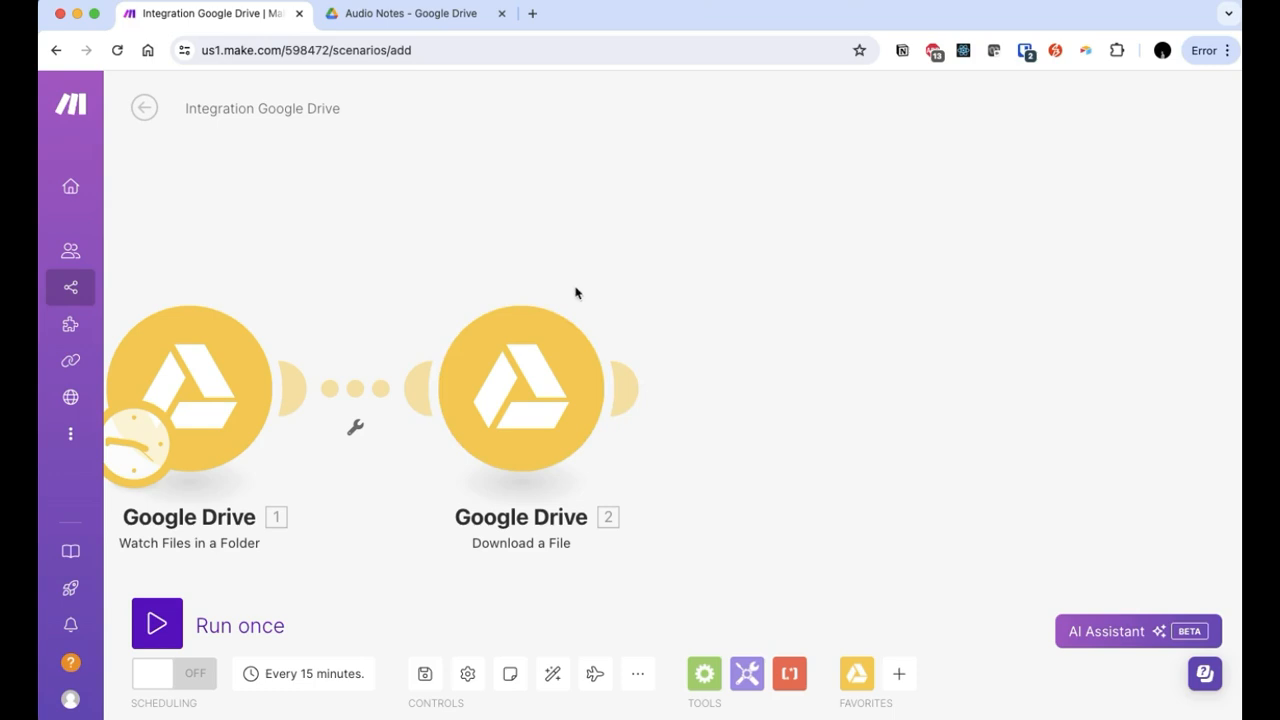
Step: Add OpenAI Create a Transcription (Whisper) on the downloaded file with model Whisper-1 and an empty prompt
left_click(630, 388)
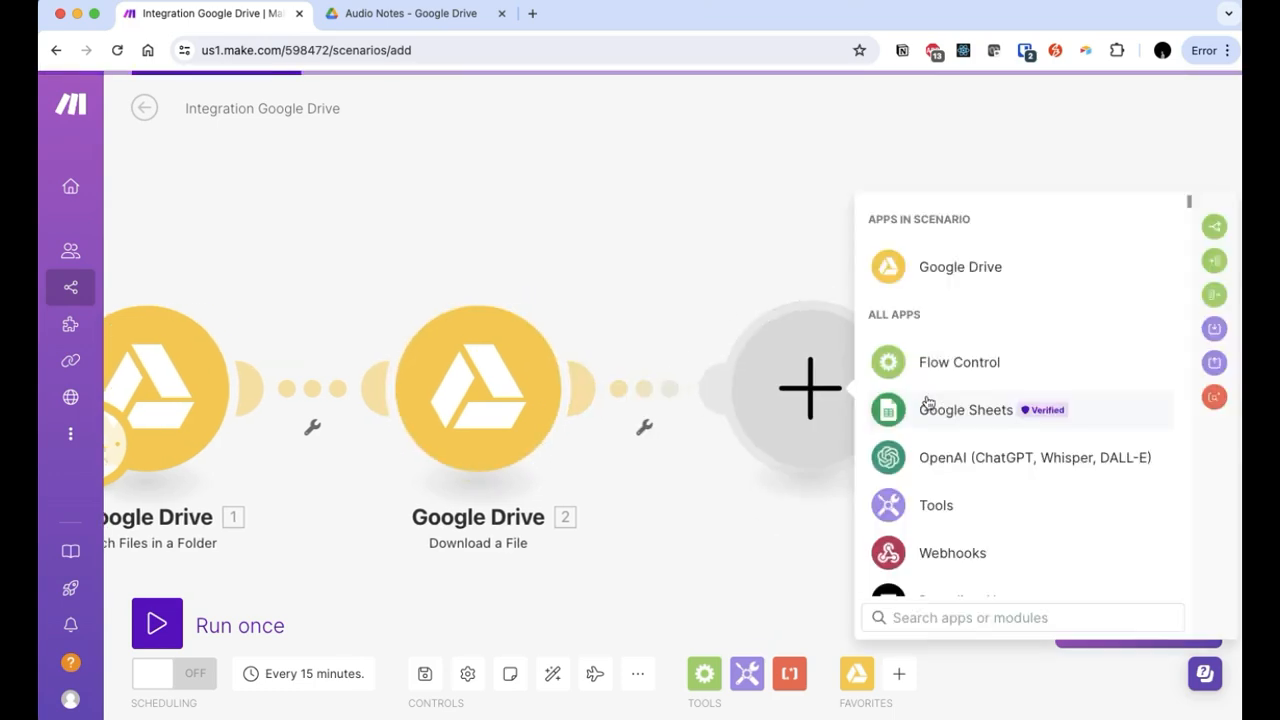
left_click(965, 455)
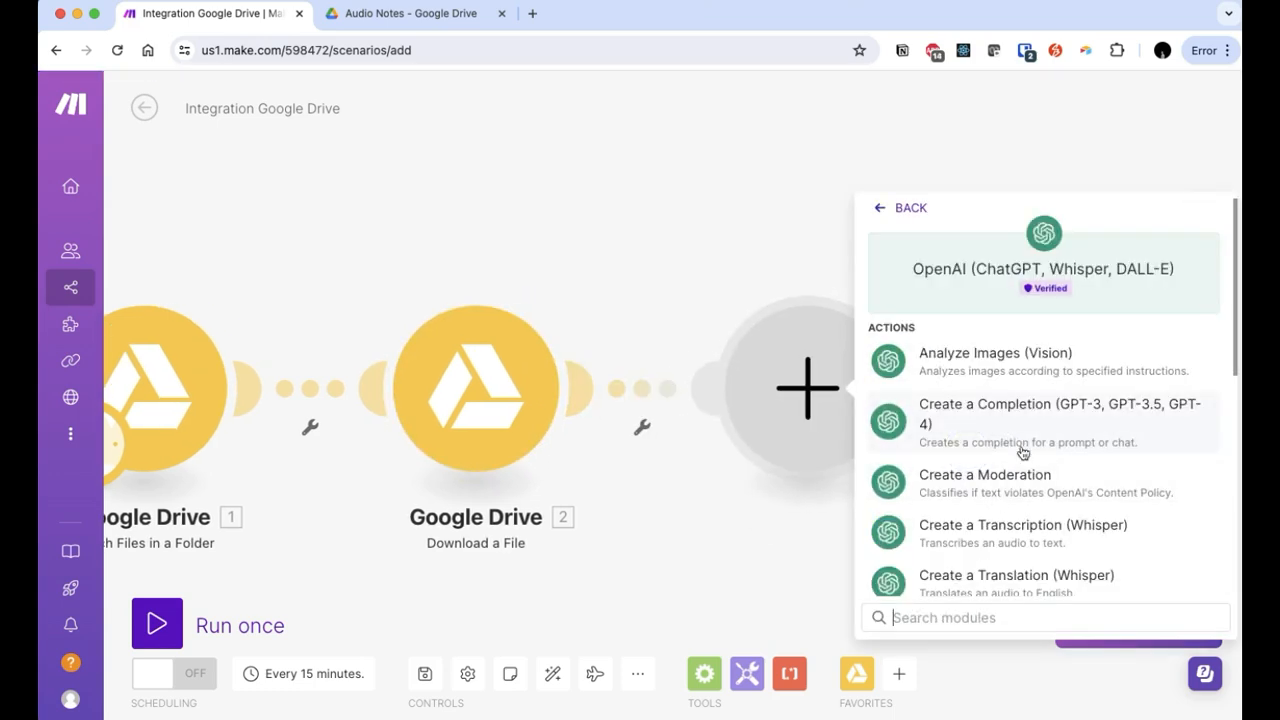
left_click(1086, 535)
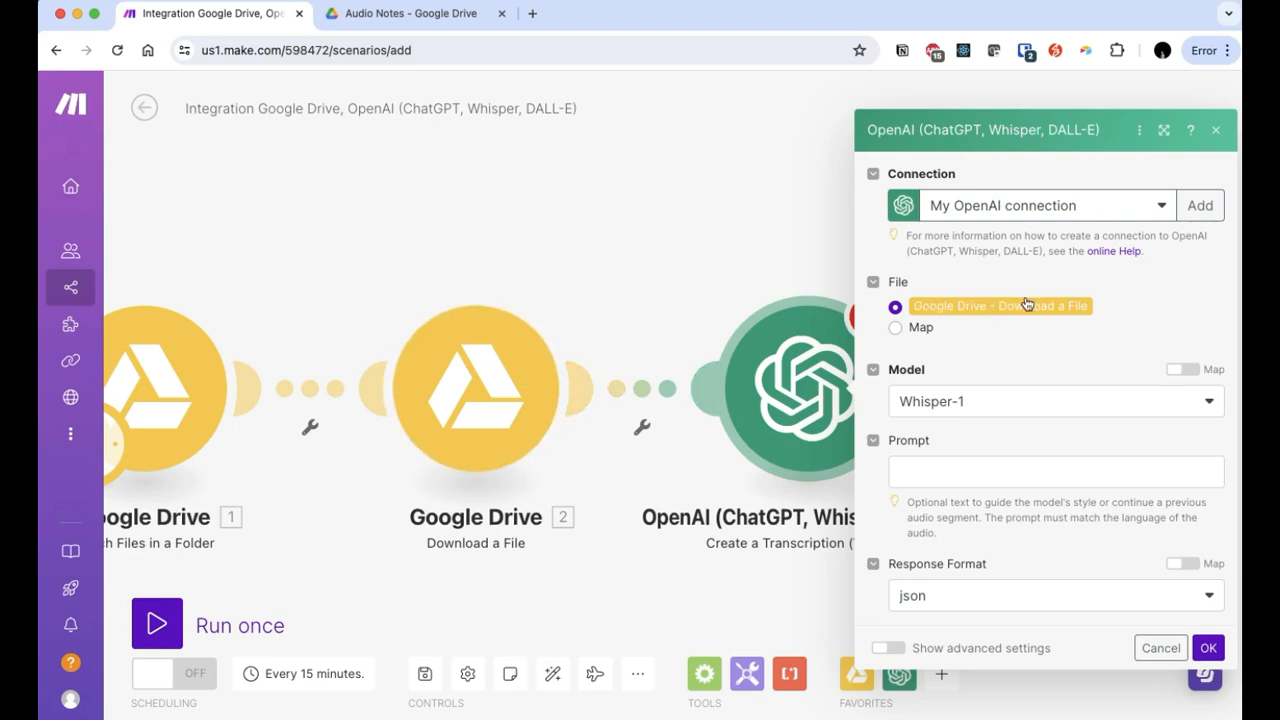
left_click(1006, 403)
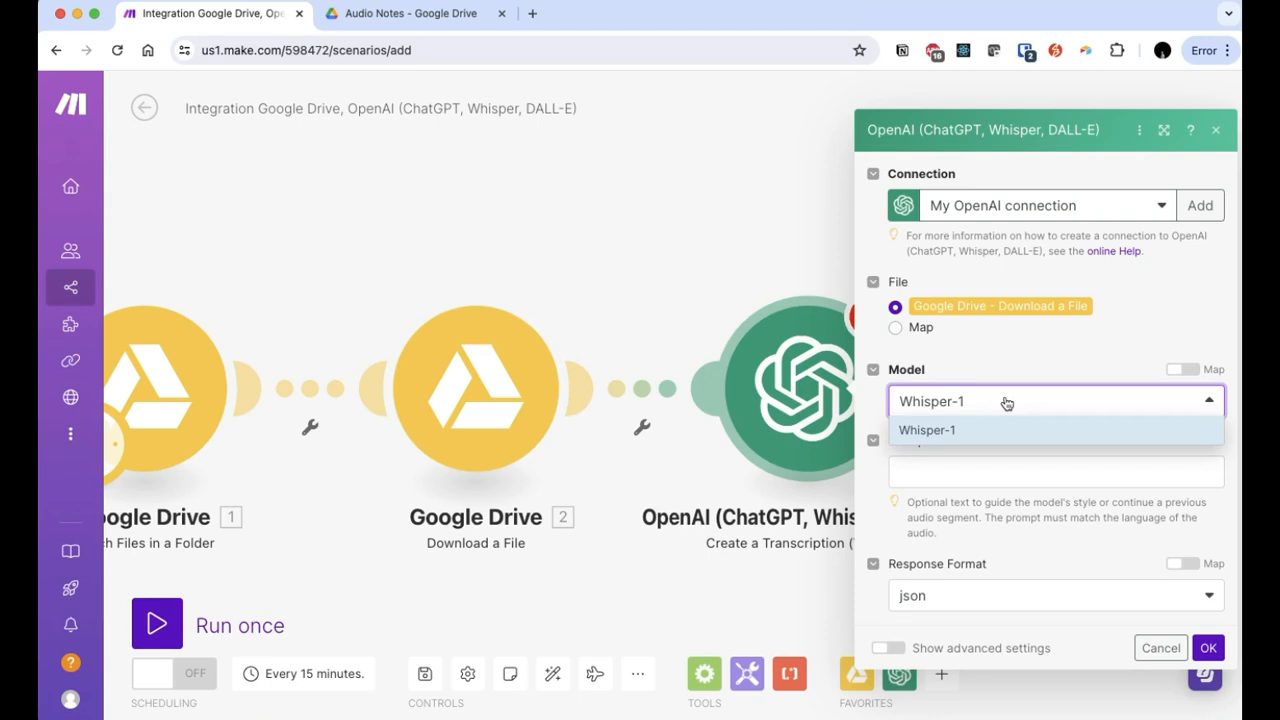
left_click(1023, 400)
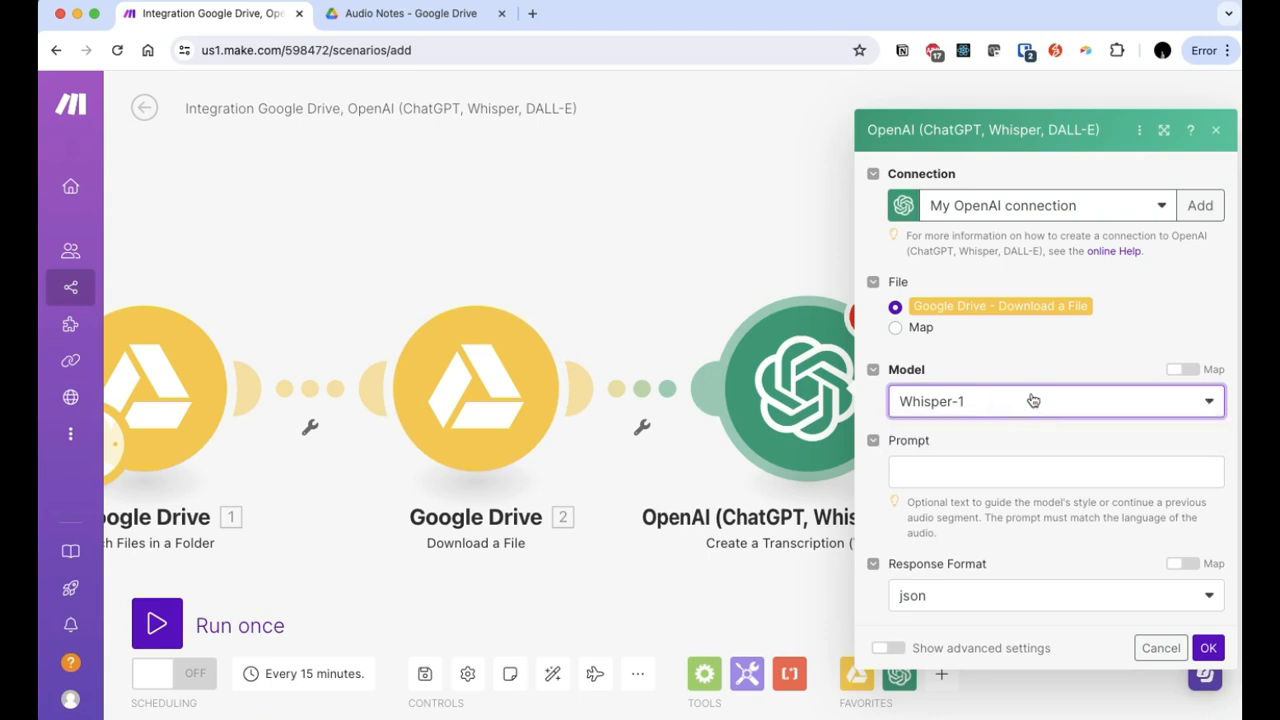
left_click(1034, 418)
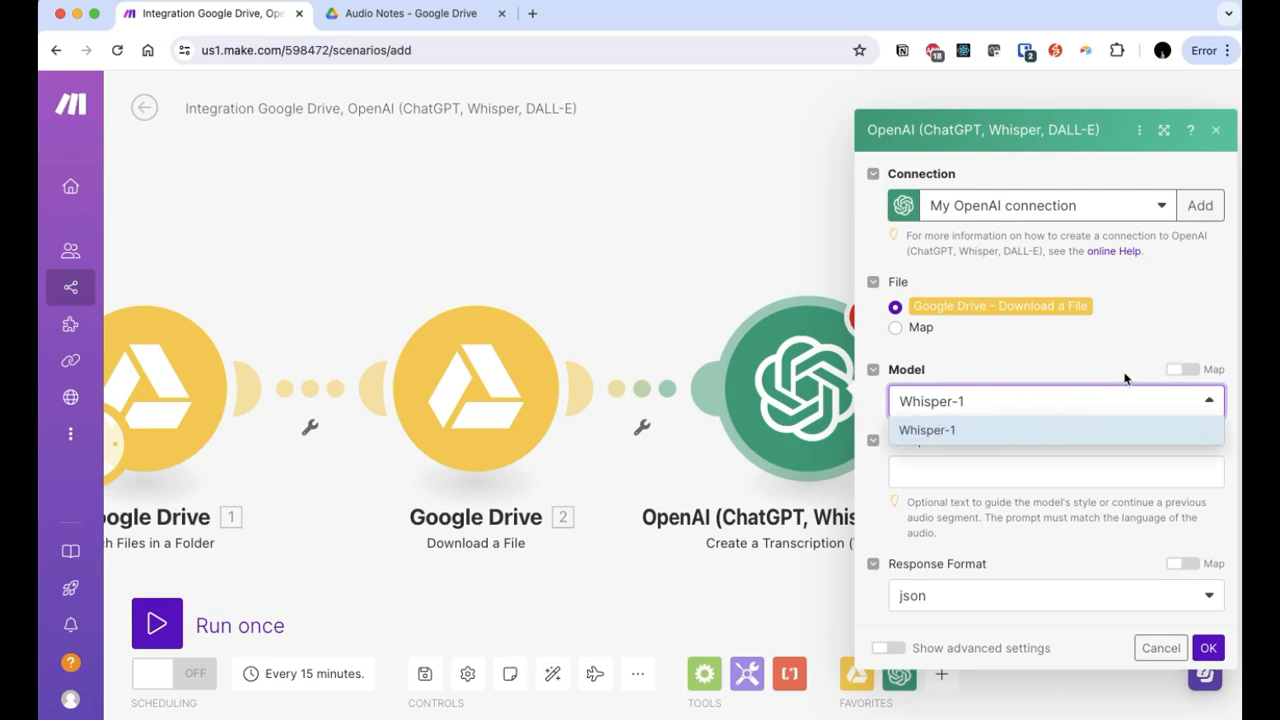
left_click(1163, 376)
left_click(1050, 450)
left_click(959, 491)
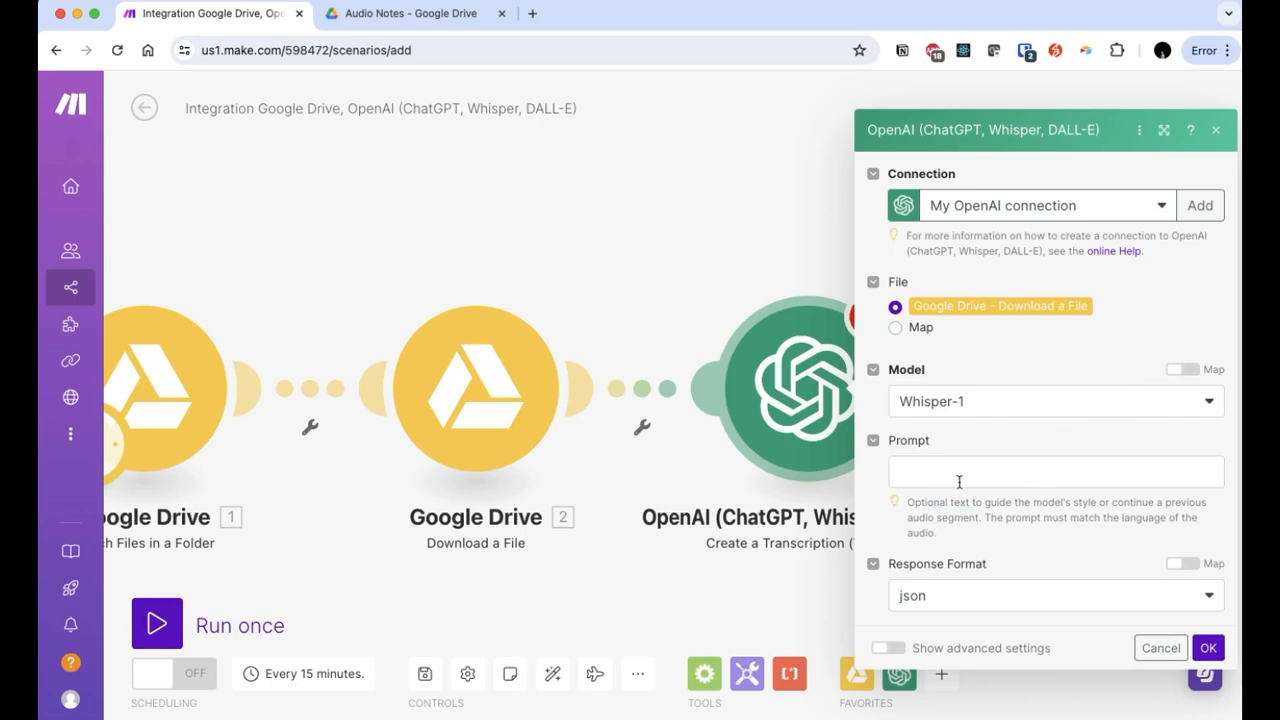
left_click(963, 481)
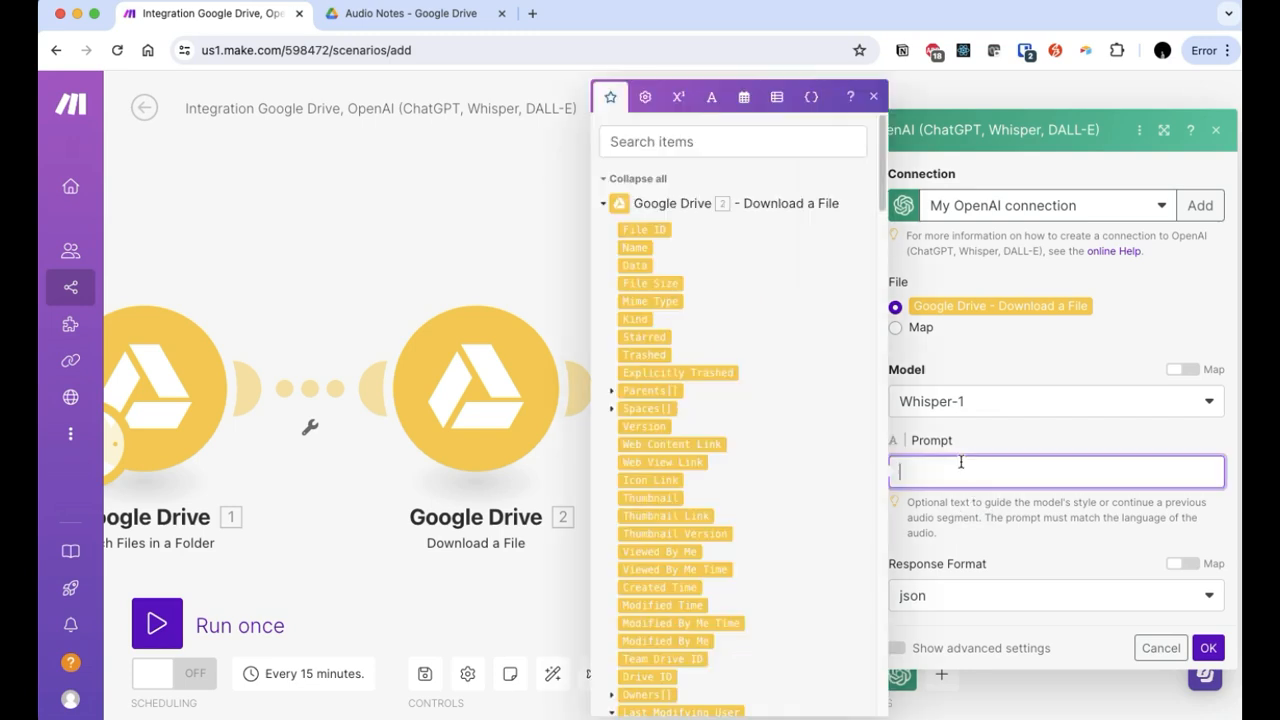
left_click(967, 440)
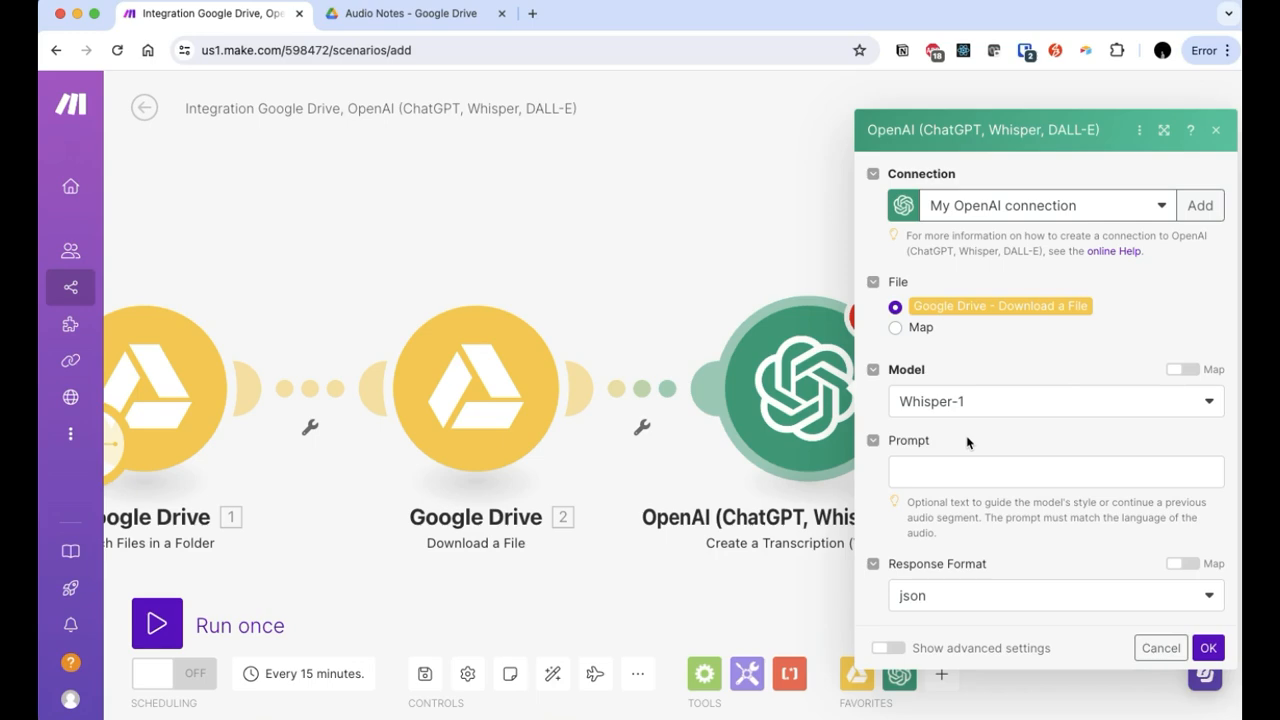
left_click(1206, 647)
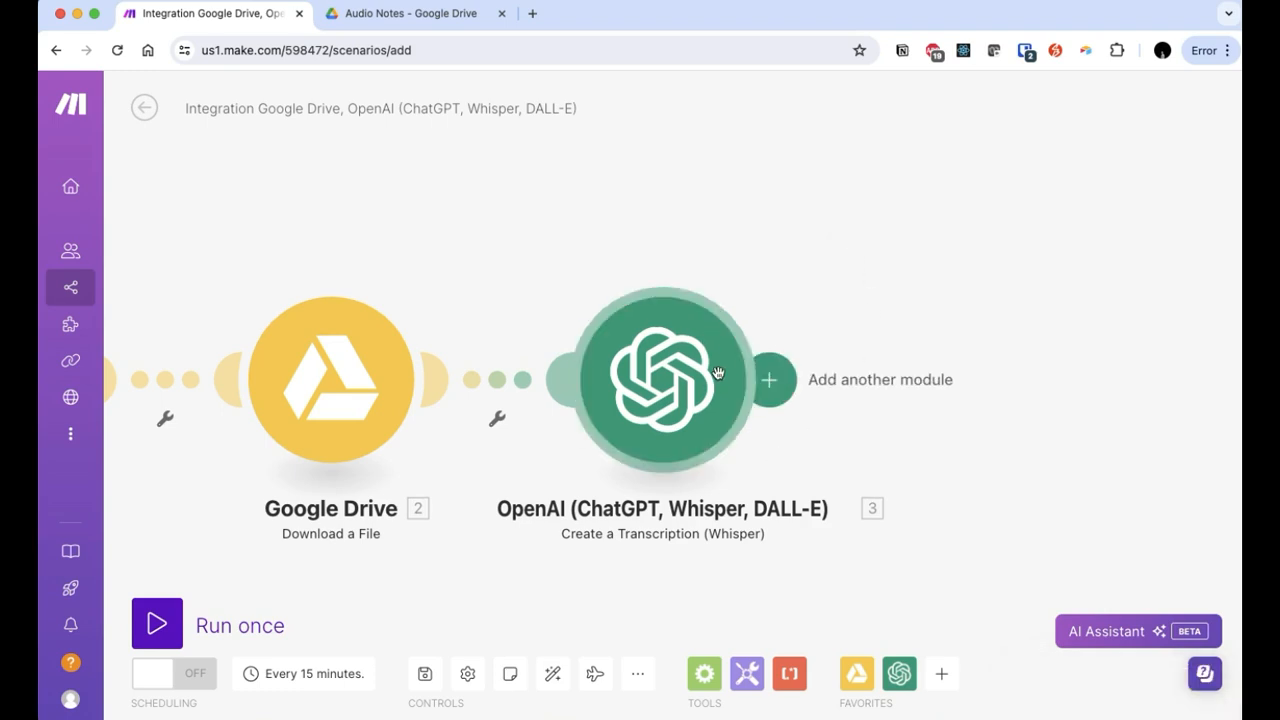
Step: Add OpenAI Create a Completion (GPT-3, GPT-3.5, GPT-4) as the fourth module
left_click(766, 400)
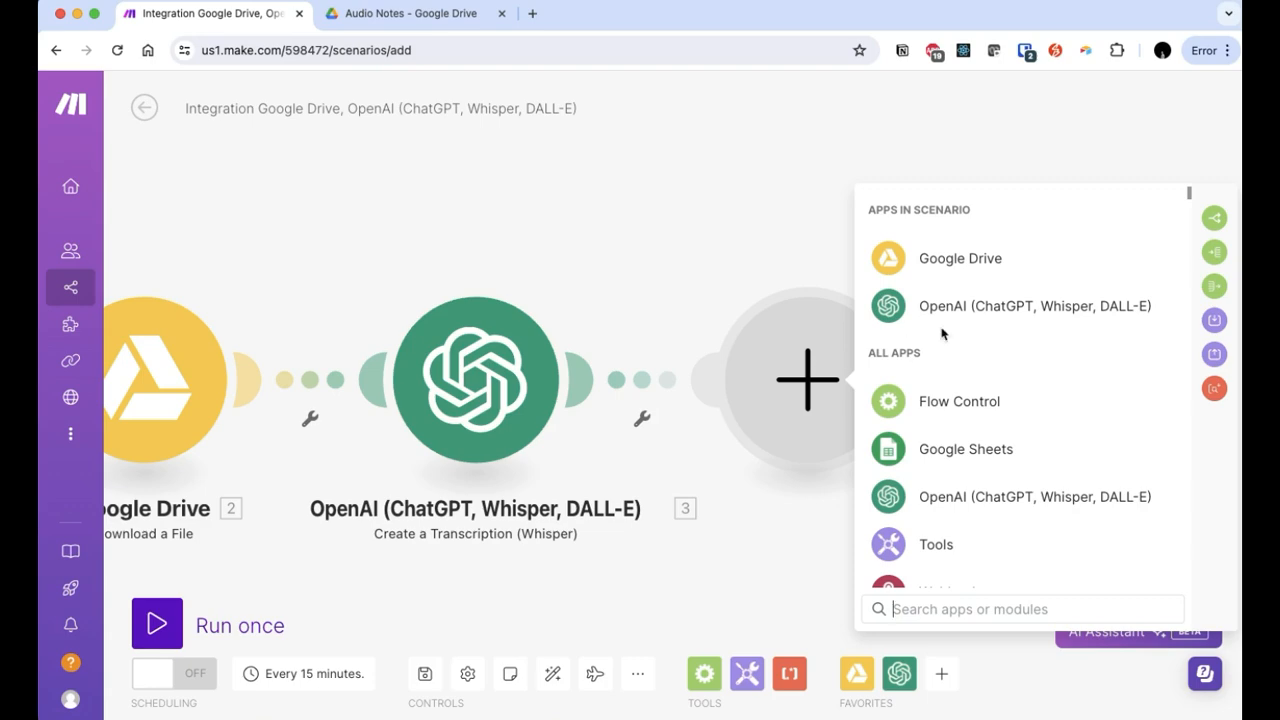
left_click(966, 312)
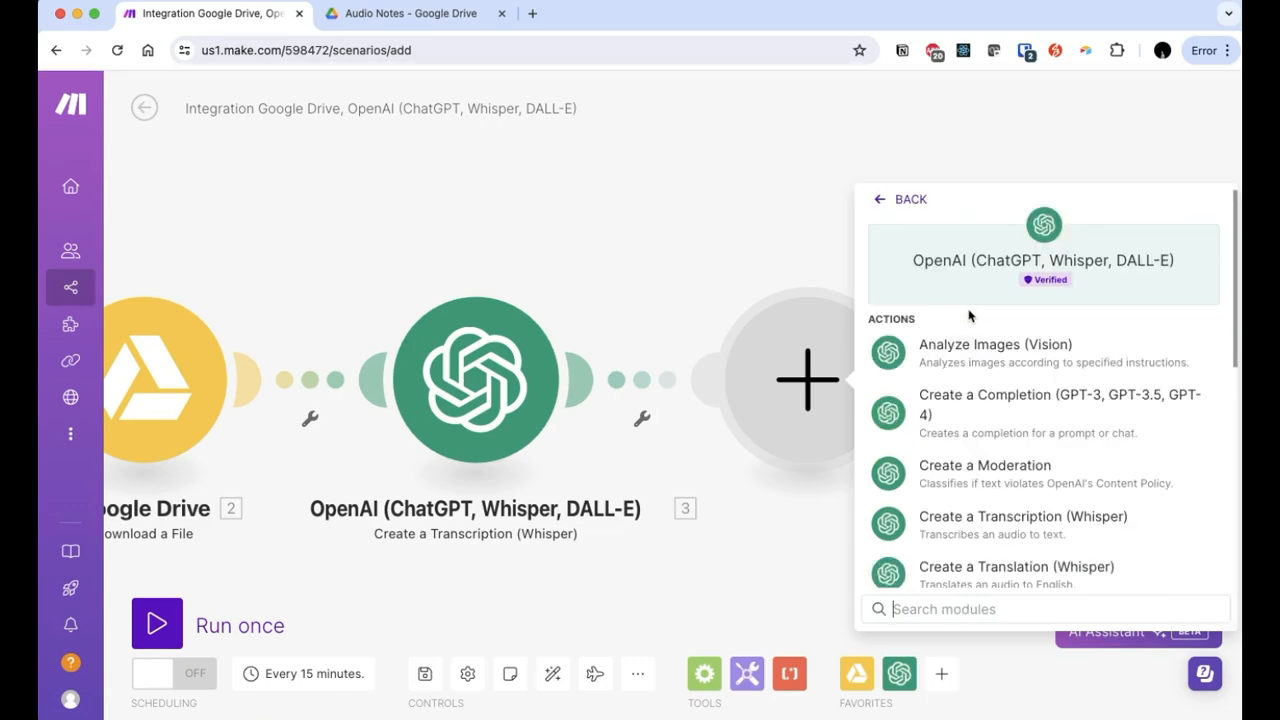
left_click(988, 400)
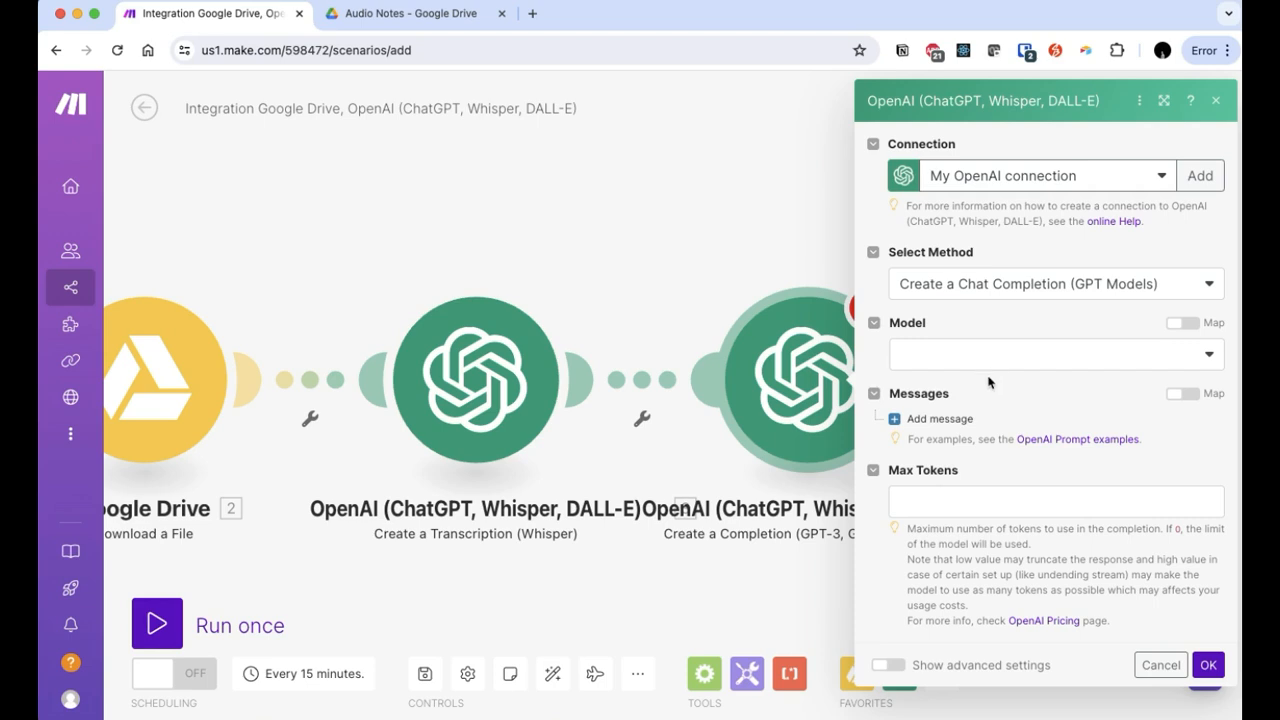
Step: Choose gpt-4o and start a System message: 'The user will provide you with a transcript. Please extract the key points.'
left_click(989, 360)
left_click(1006, 648)
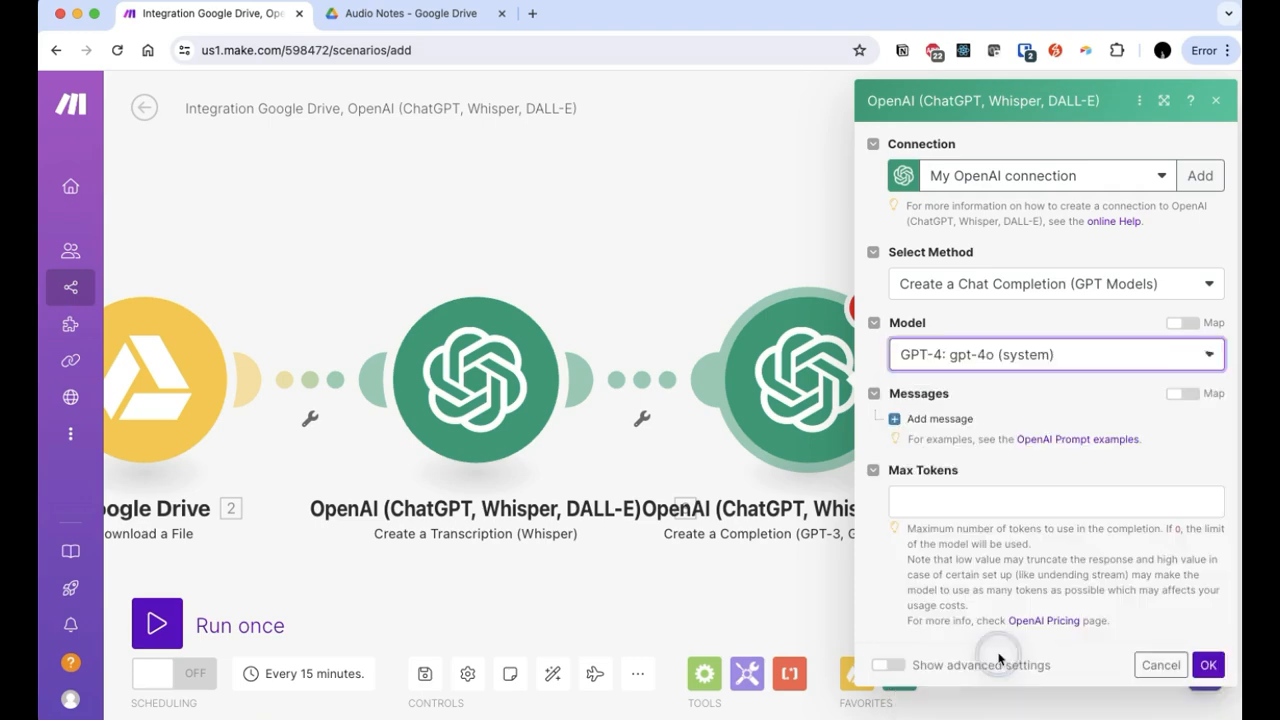
left_click(950, 420)
left_click(980, 472)
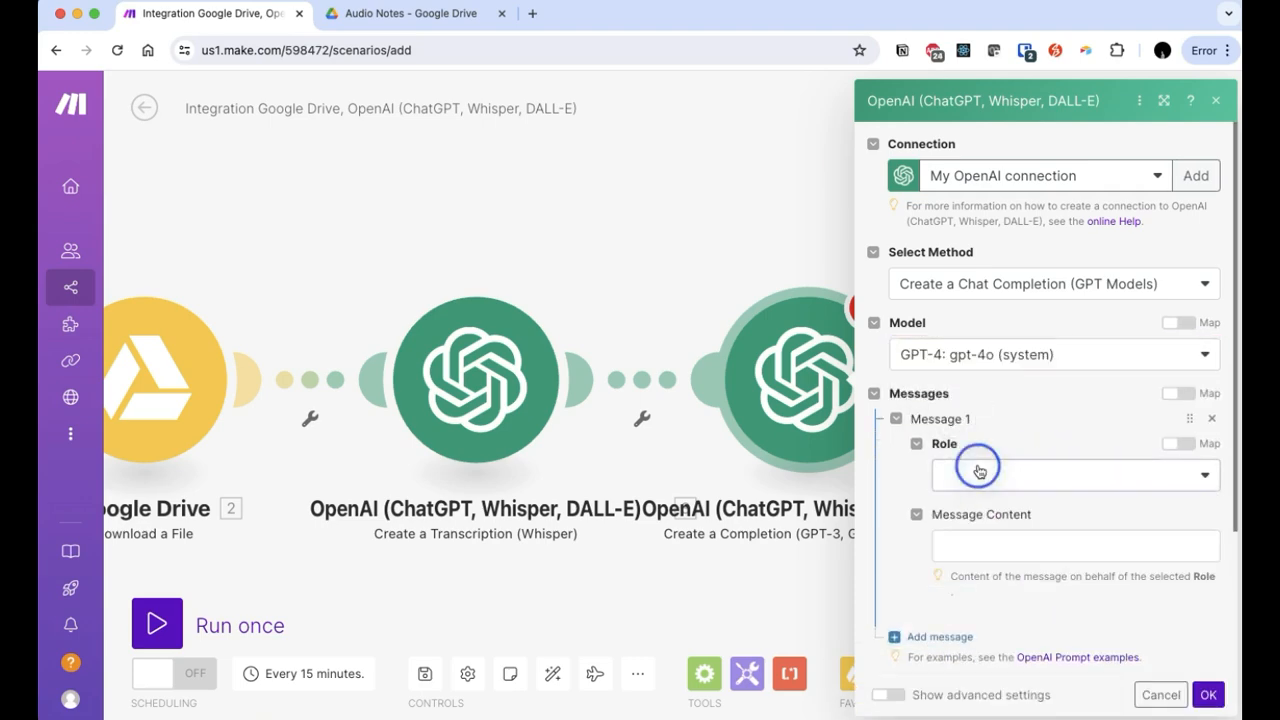
left_click(975, 503)
left_click(1001, 544)
type("Yhe user will ")
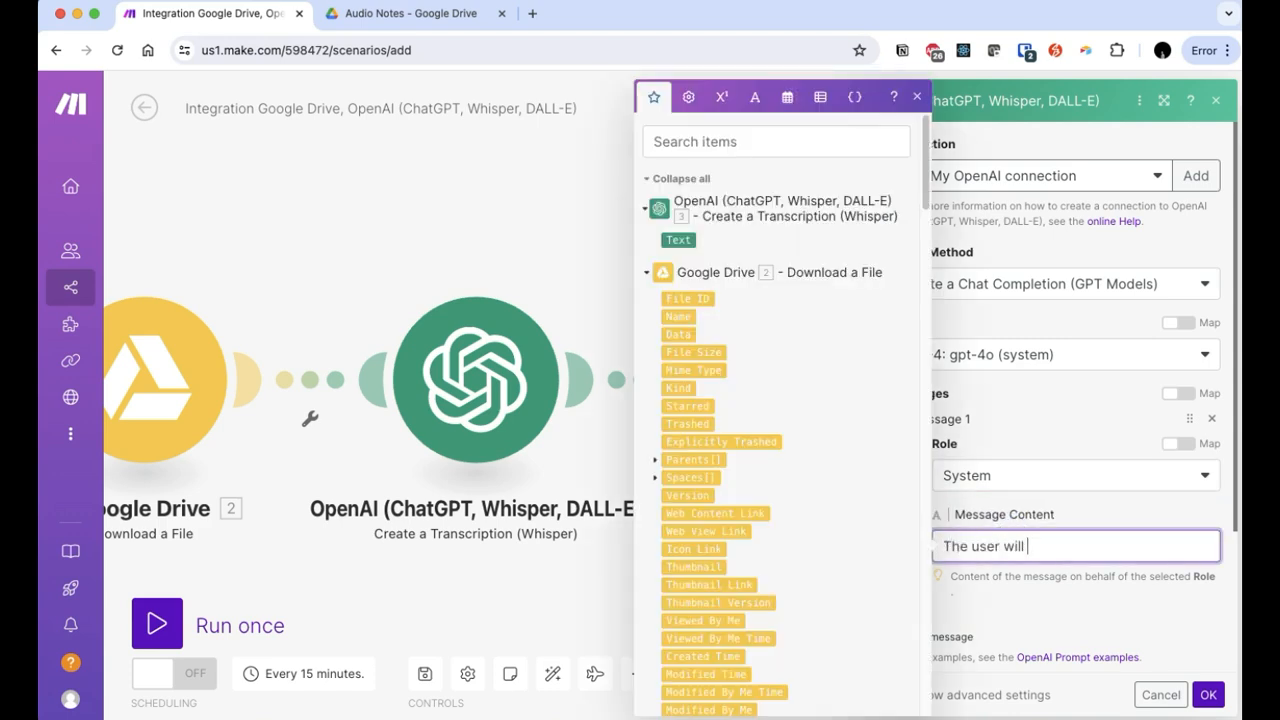
type("provide you with a transcript.")
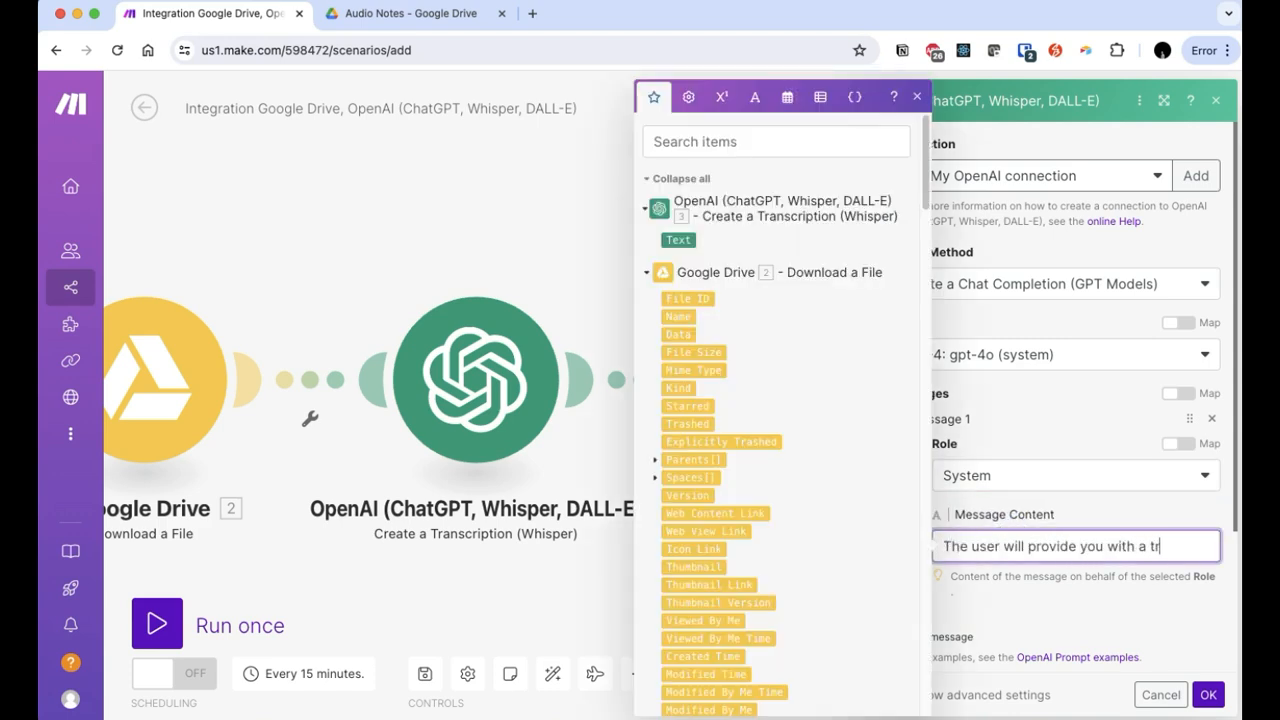
key("Return")
key("Return")
type("please")
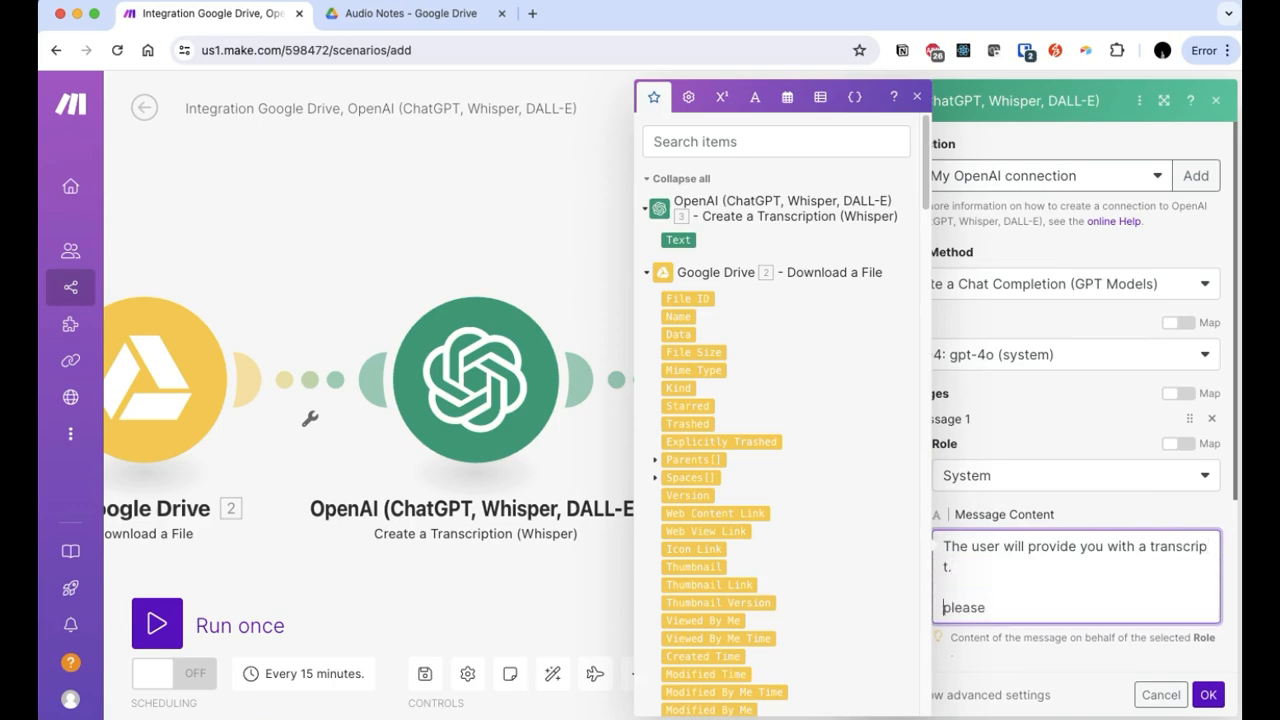
key("shift+Right")
type("P")
key("End")
type("extract the key points.")
Step: Extend the system prompt with to-do action items, organizing thoughts, and 'Respond in dot points where possible.'
key("Return")
key("Return")
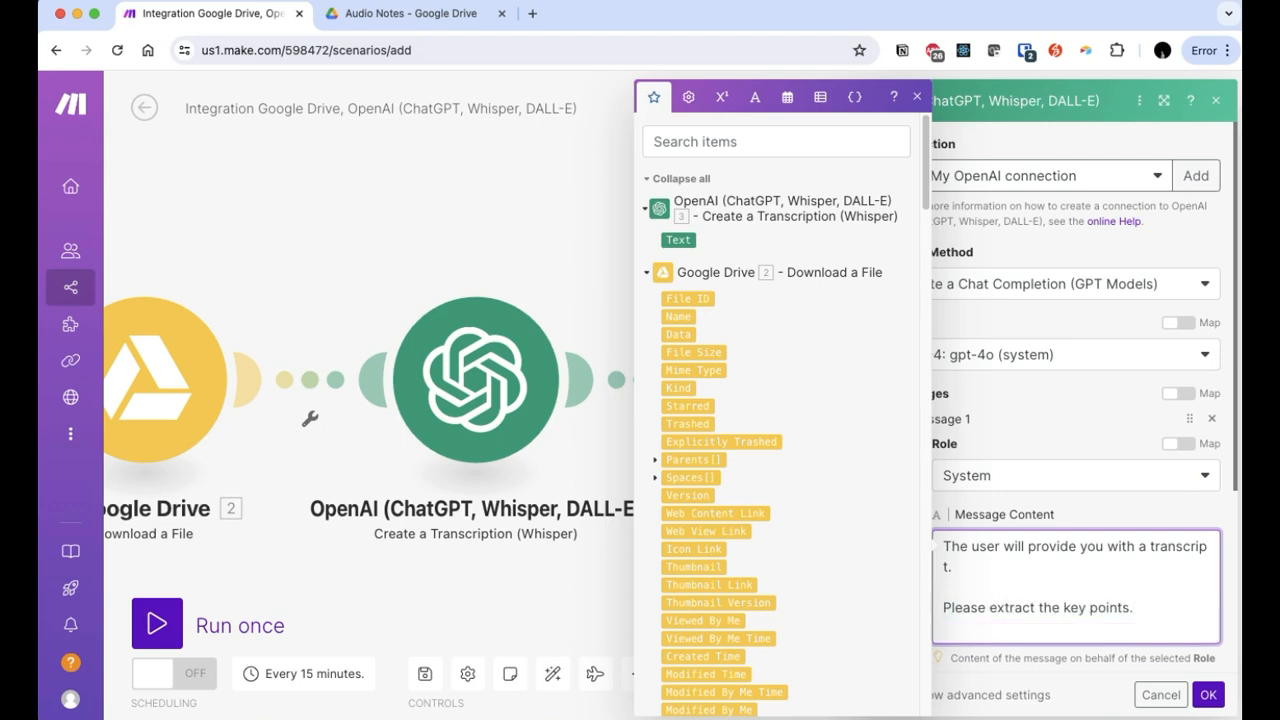
type("If it is a to-do list")
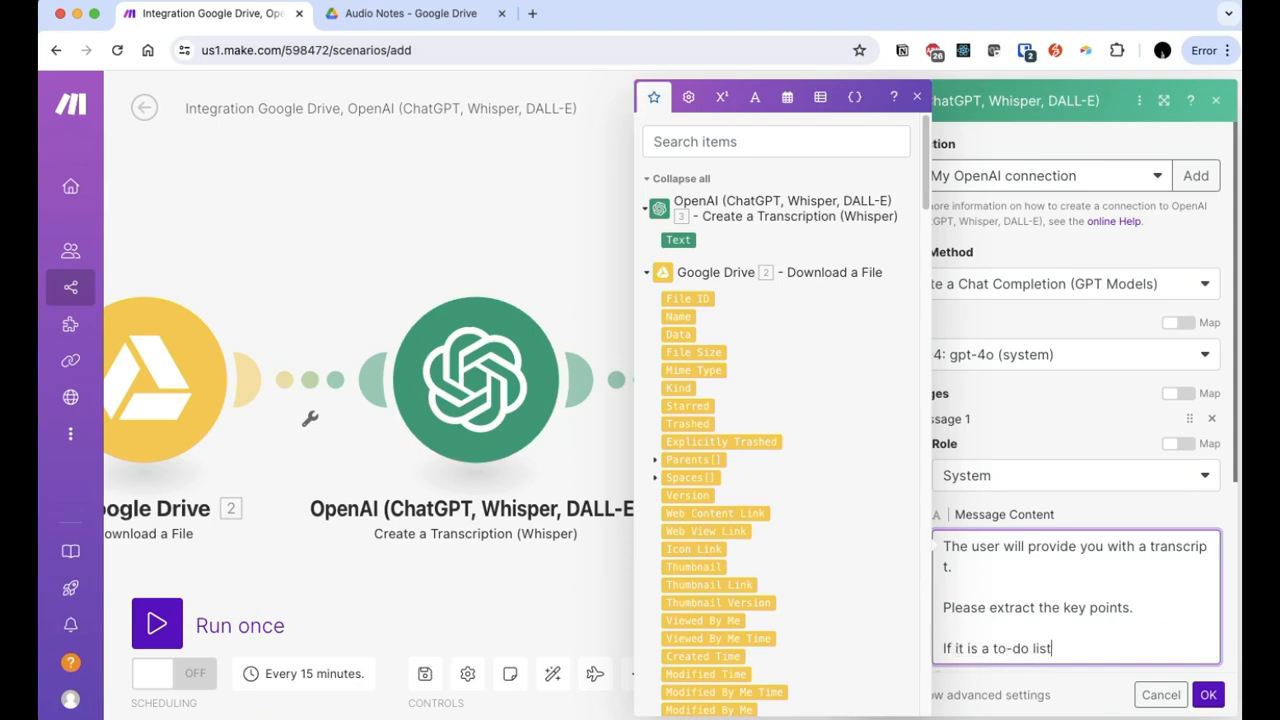
type(", just extract the action tiems.")
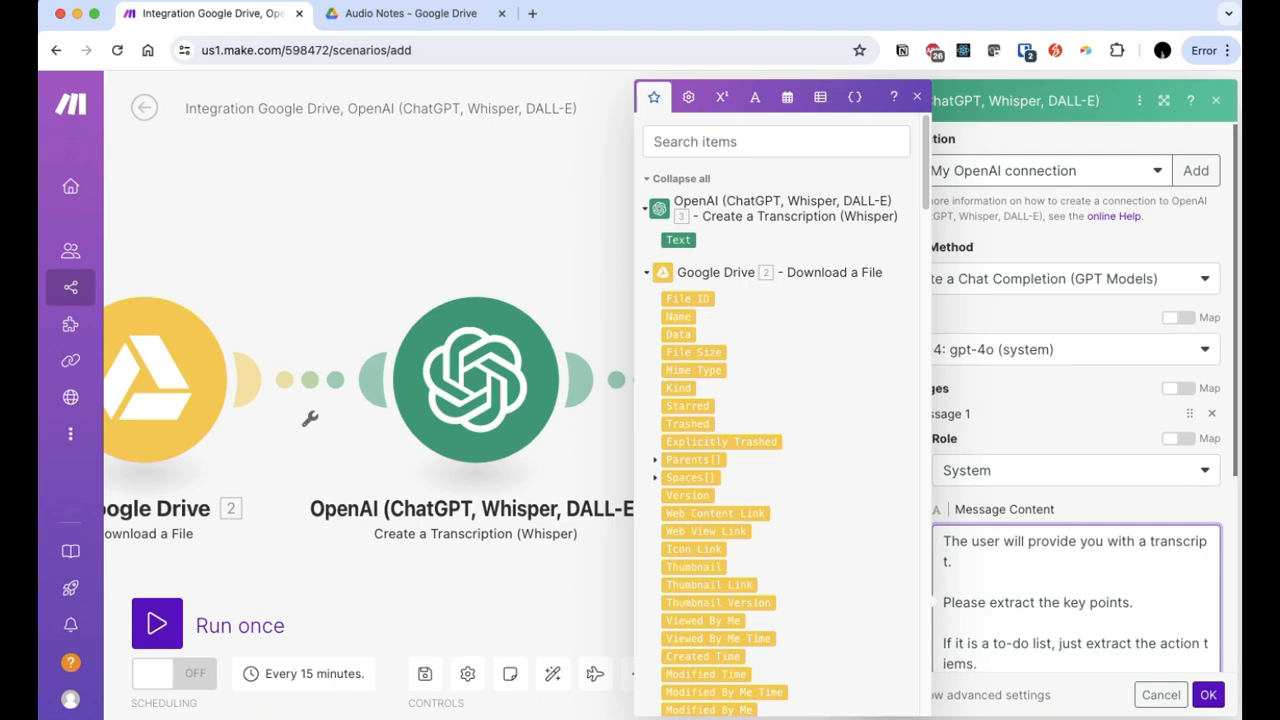
key("shift+super+Left")
type("items.")
key("Up")
type("The user might be ss")
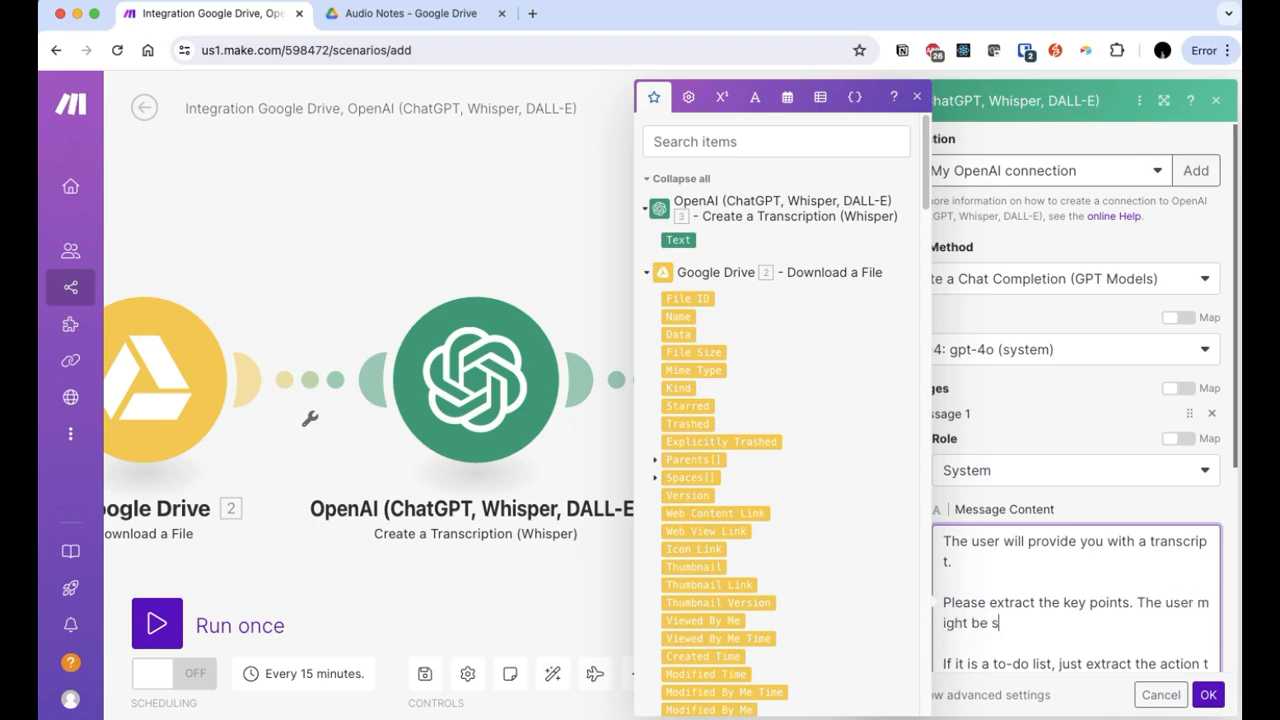
key("BackSpace")
type("haring differetn")
key("BackSpace")
key("BackSpace")
type("nts. The user might be sharing different thoughts, ")
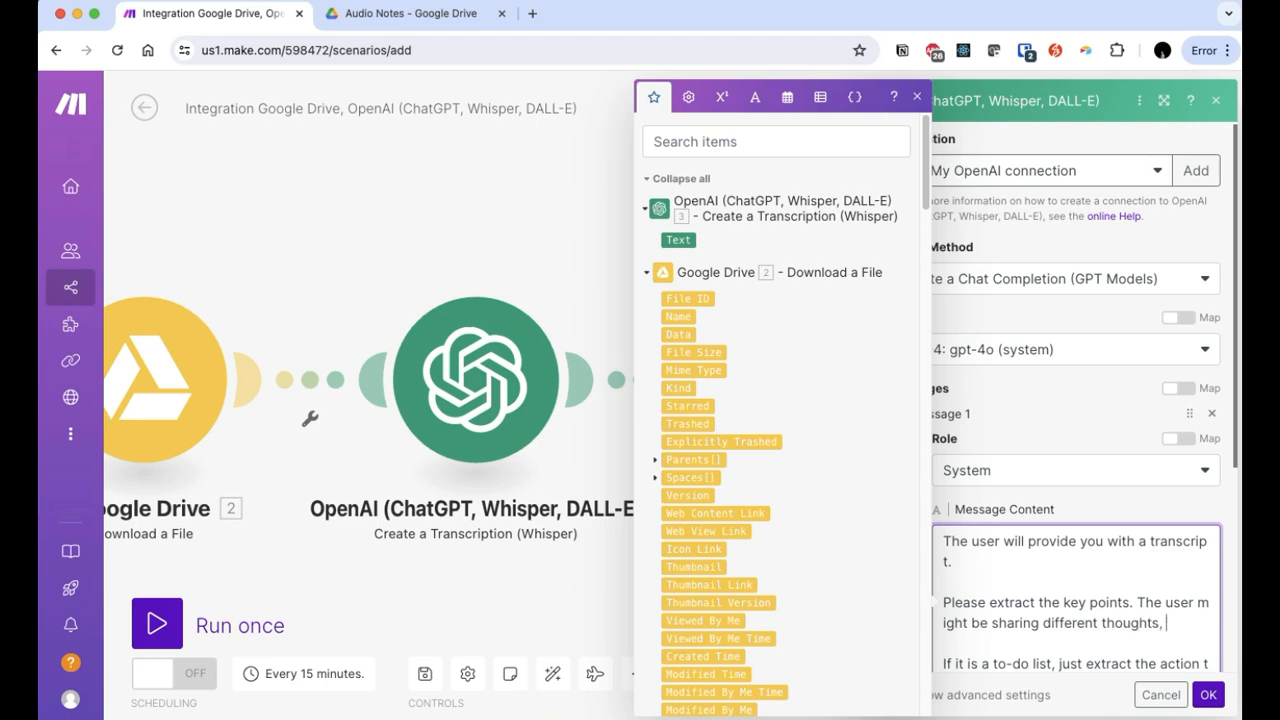
type("so help them organize their thoughts.")
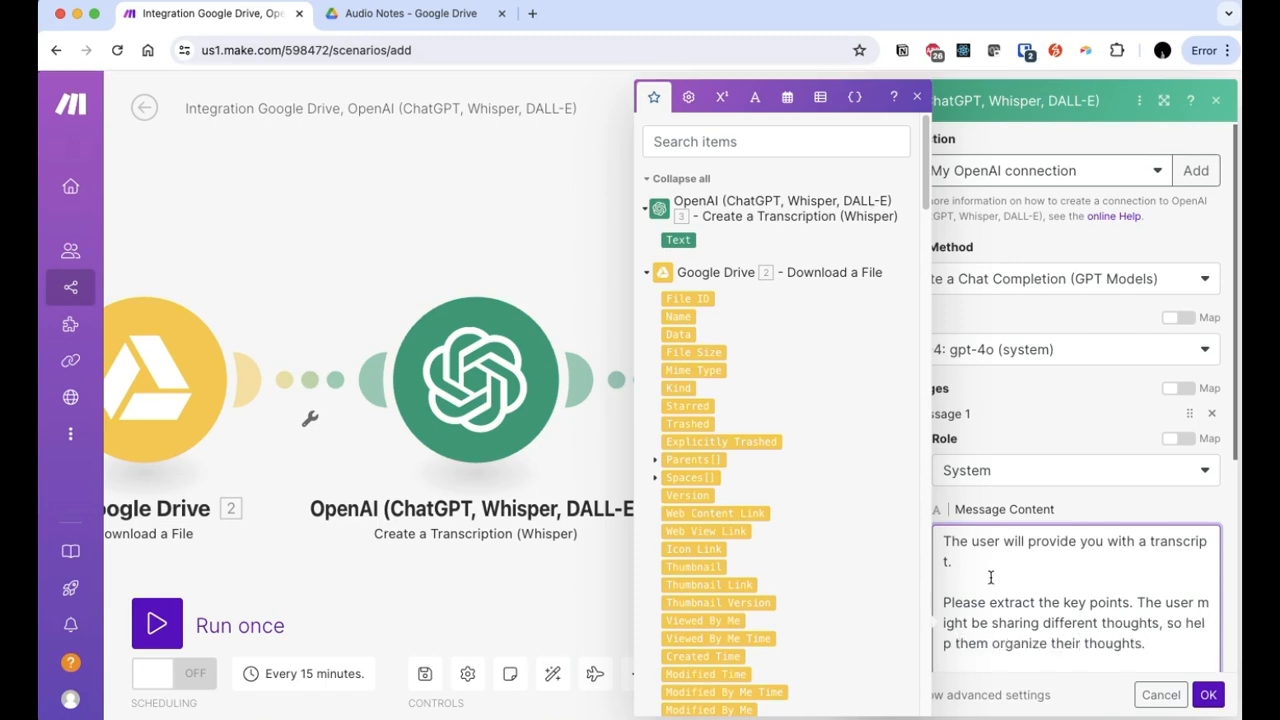
scroll(987, 565, "down", 4)
left_click(1101, 351)
key("Return")
key("Return")
type("Respond in do")
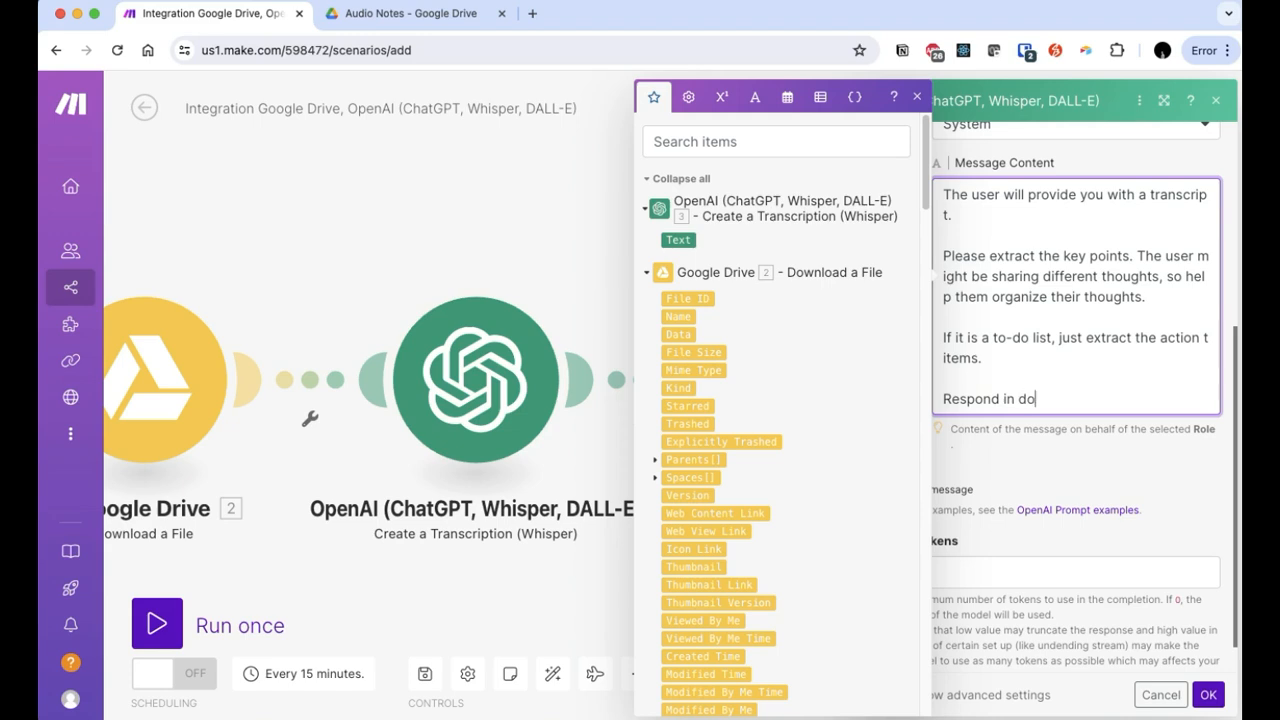
type("t points where possible.")
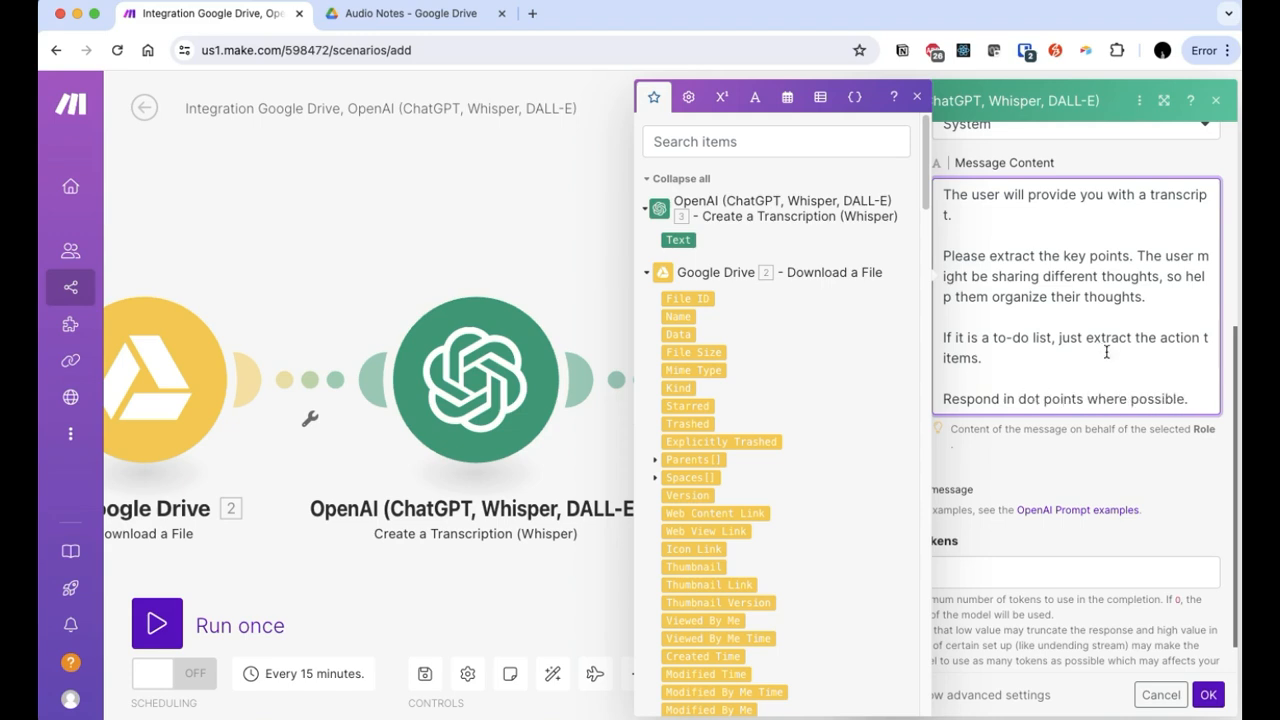
left_click(1073, 457)
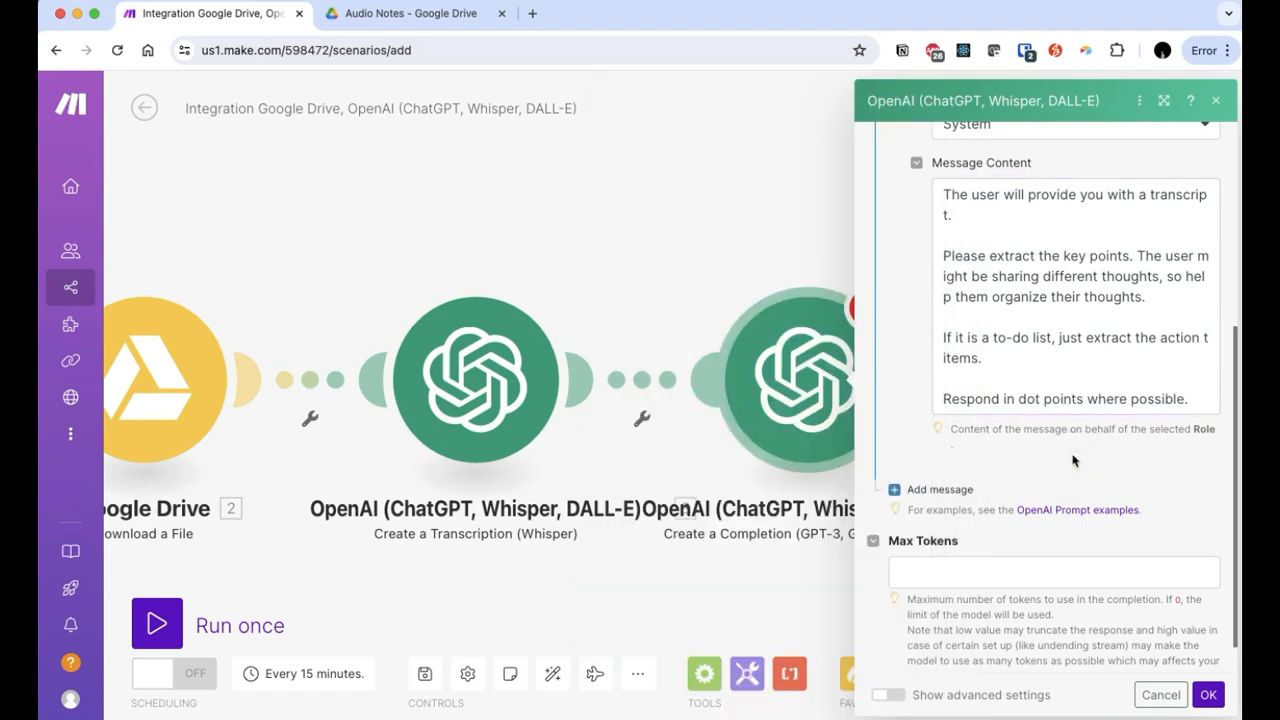
Step: Add a User message whose content is the transcription's 3. Text
left_click(910, 489)
left_click(963, 540)
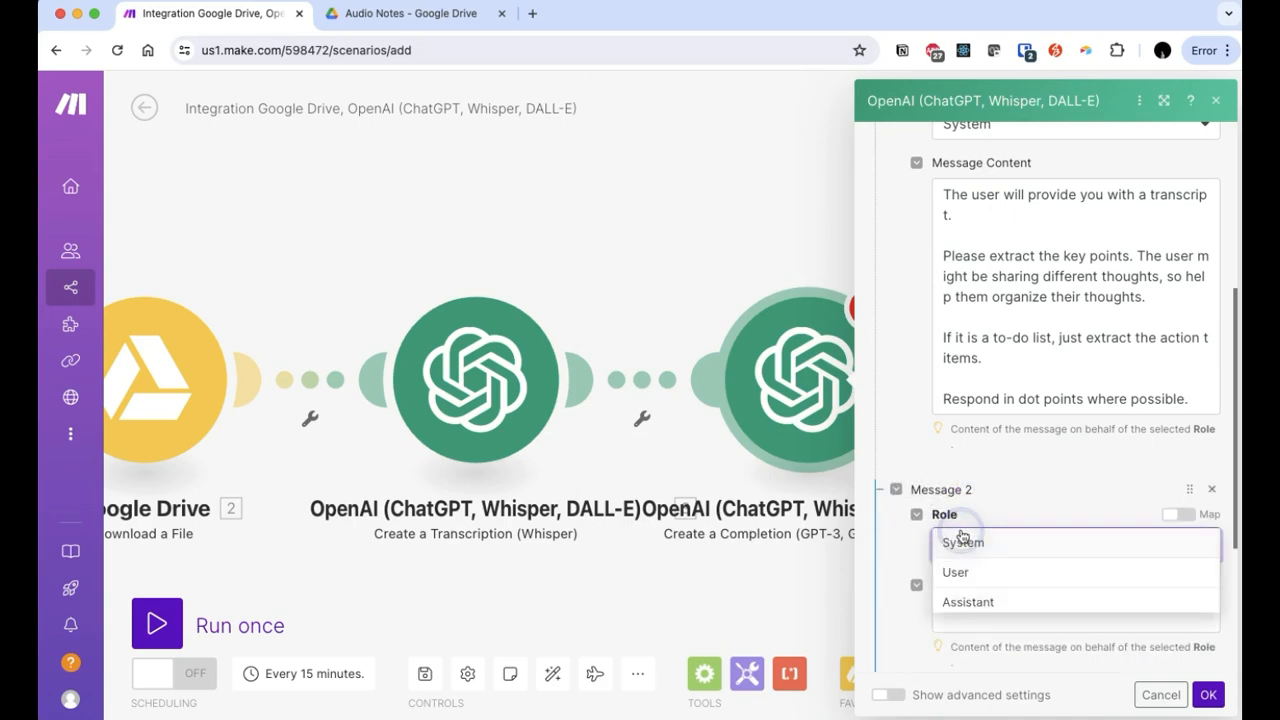
left_click(989, 571)
left_click(980, 614)
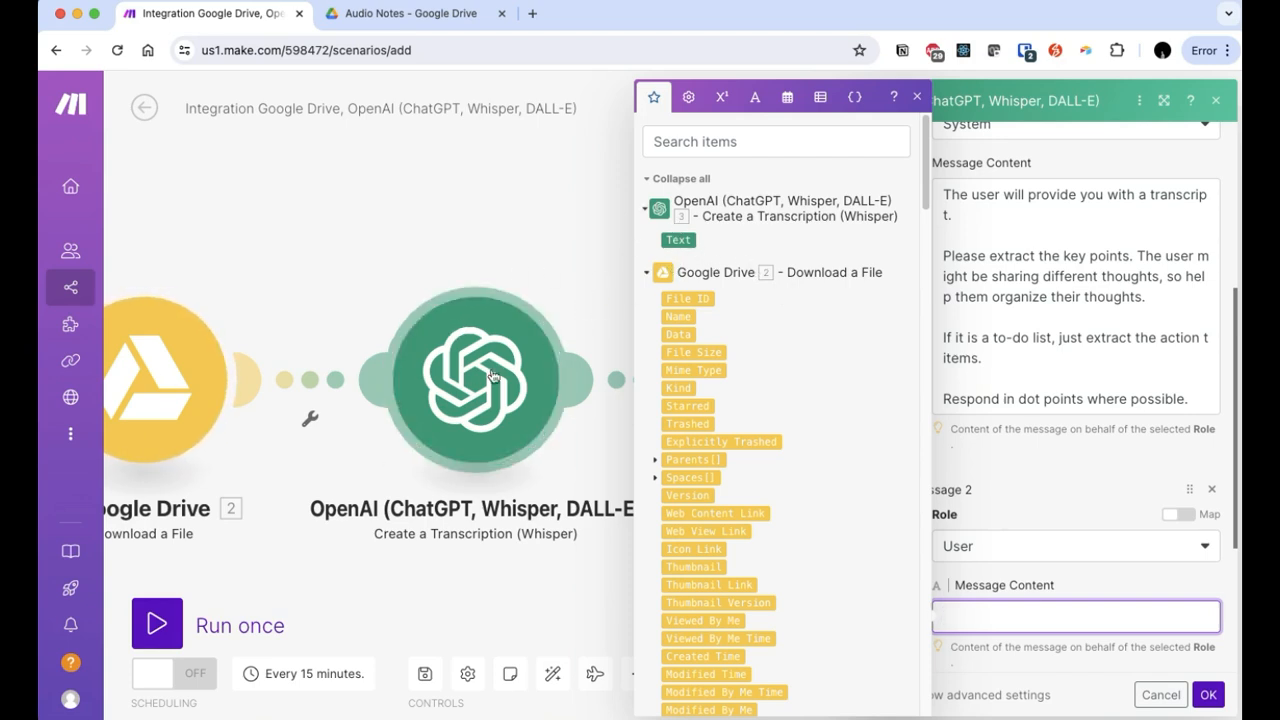
left_click(680, 242)
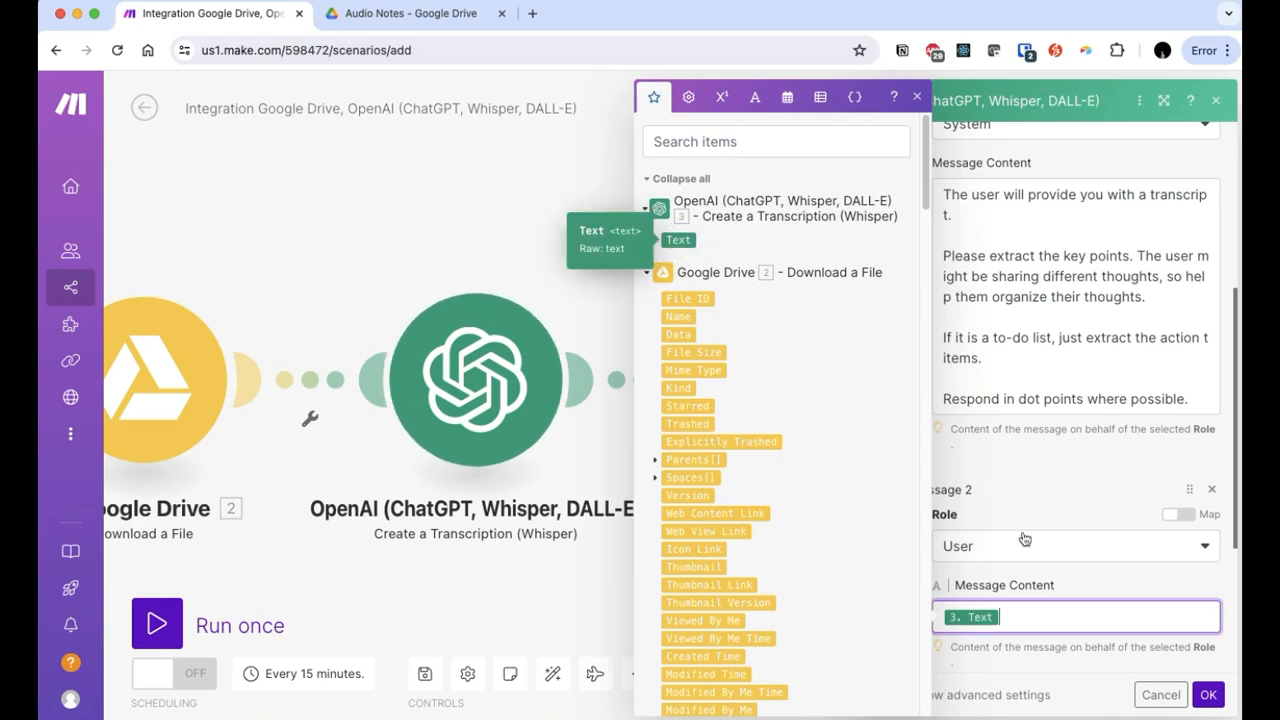
left_click(1058, 588)
Step: Set Max Tokens to 500 and save the completion module
scroll(1063, 587, "down", 1)
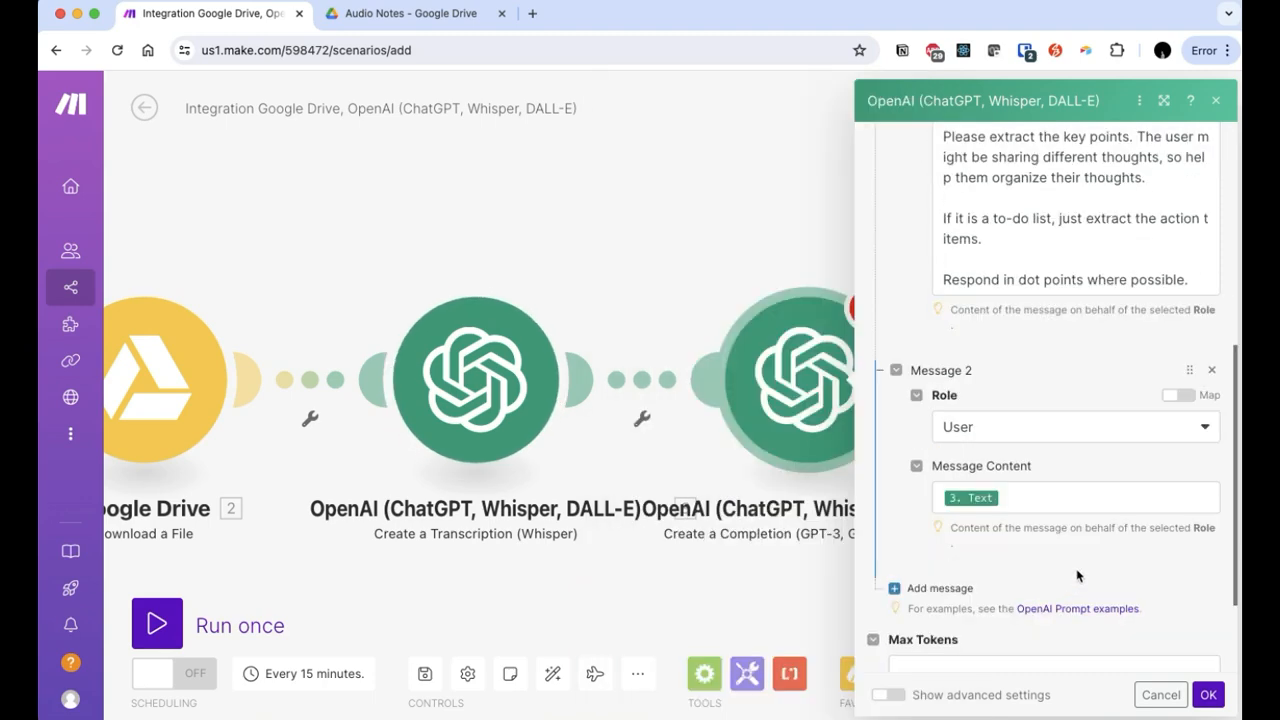
scroll(1080, 574, "down", 2)
left_click(999, 527)
type("500")
left_click(1163, 457)
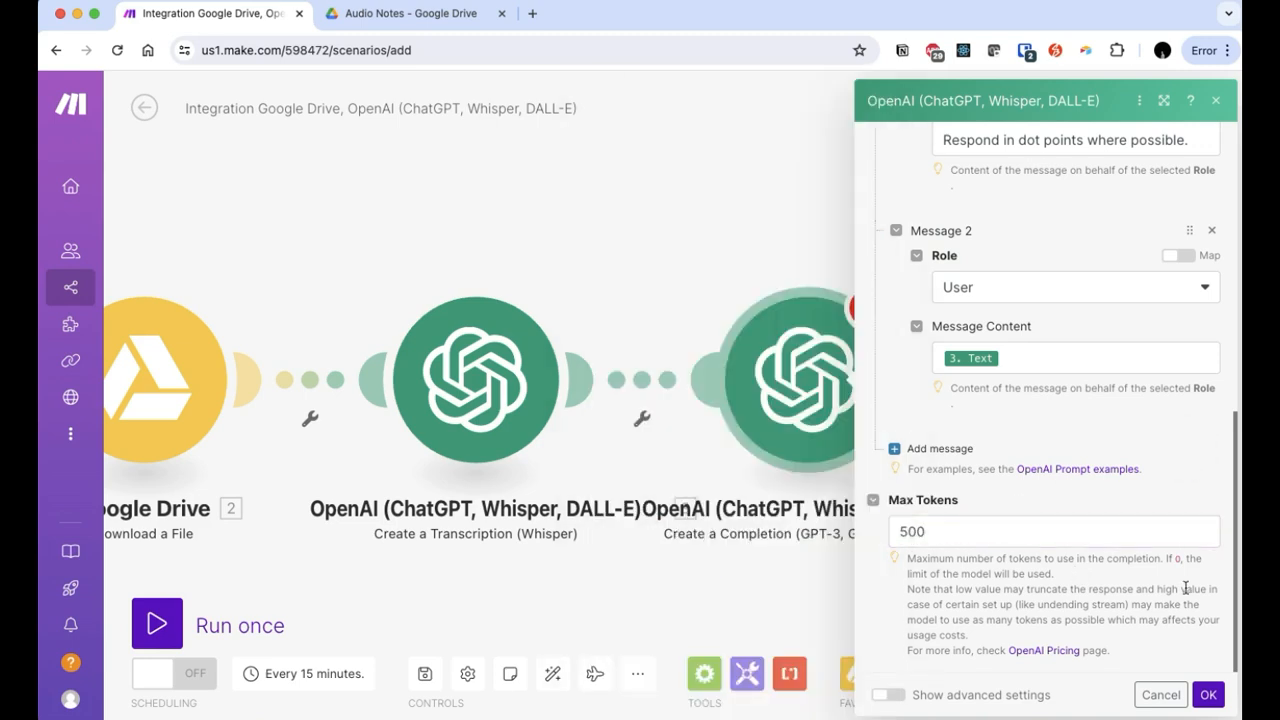
left_click(1210, 696)
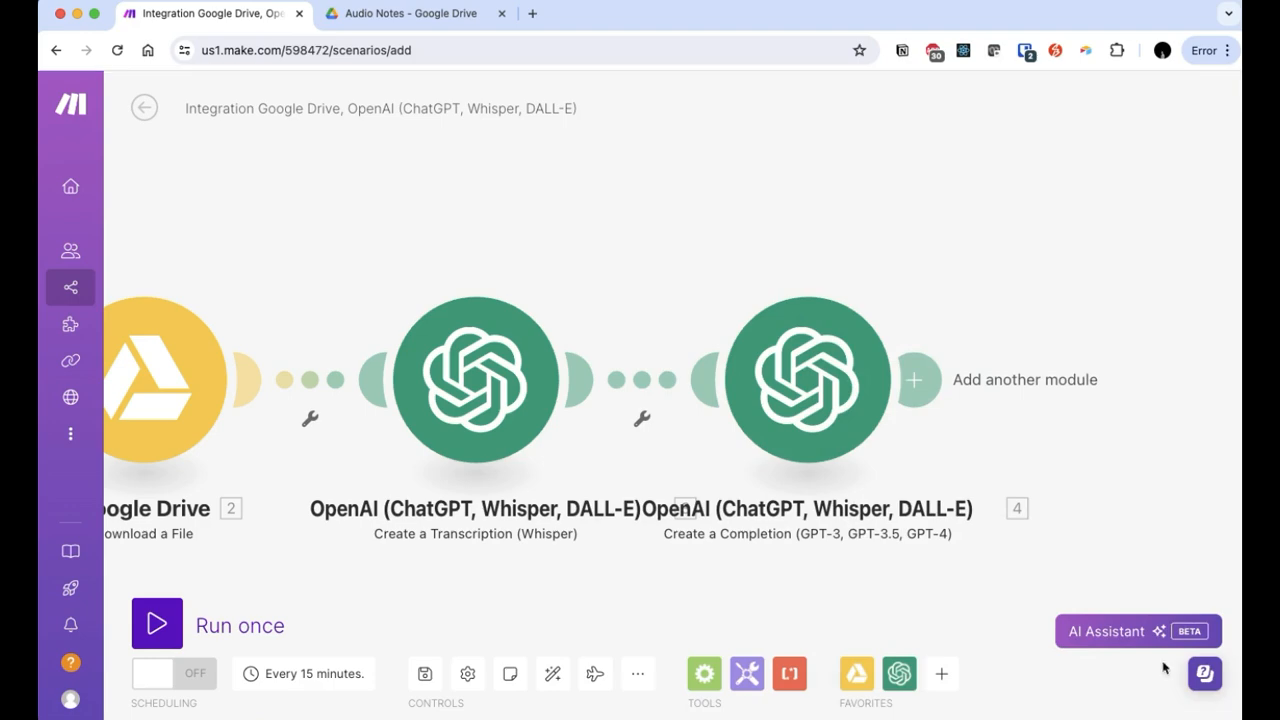
Step: Search 'gma' and add Gmail Send an Email after the completion module
left_click_drag(628, 269, 563, 237)
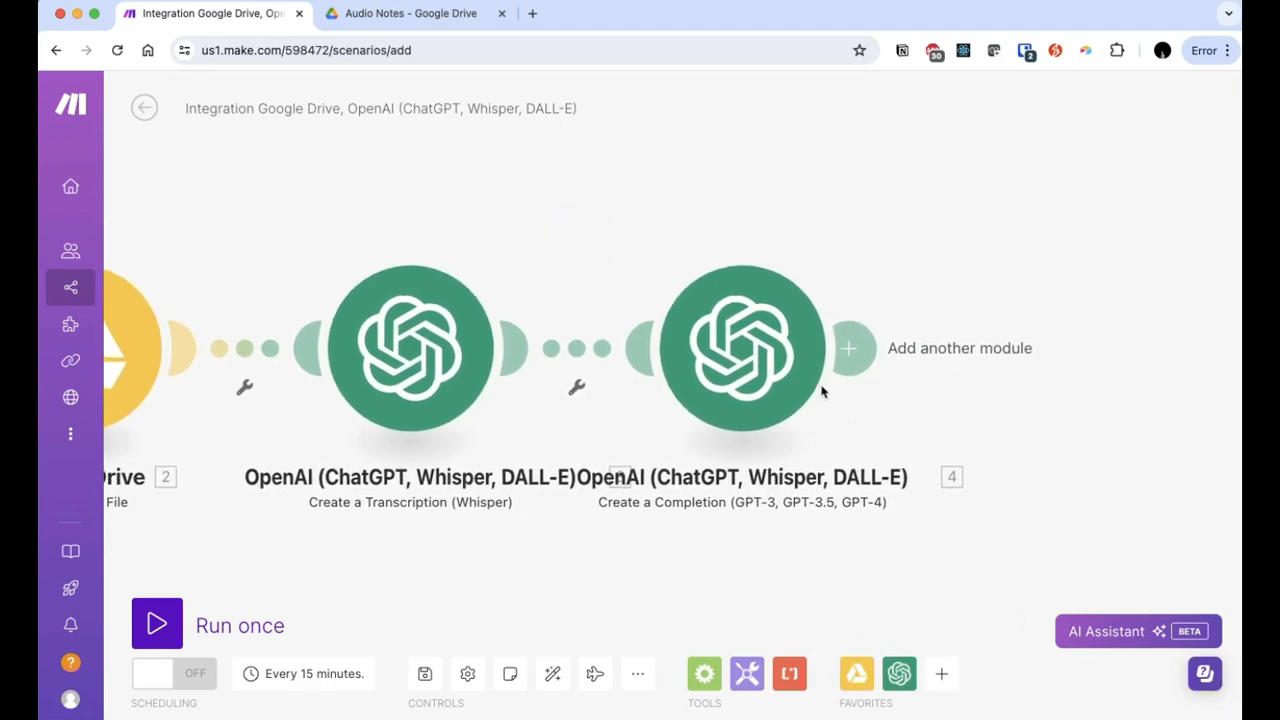
left_click(852, 349)
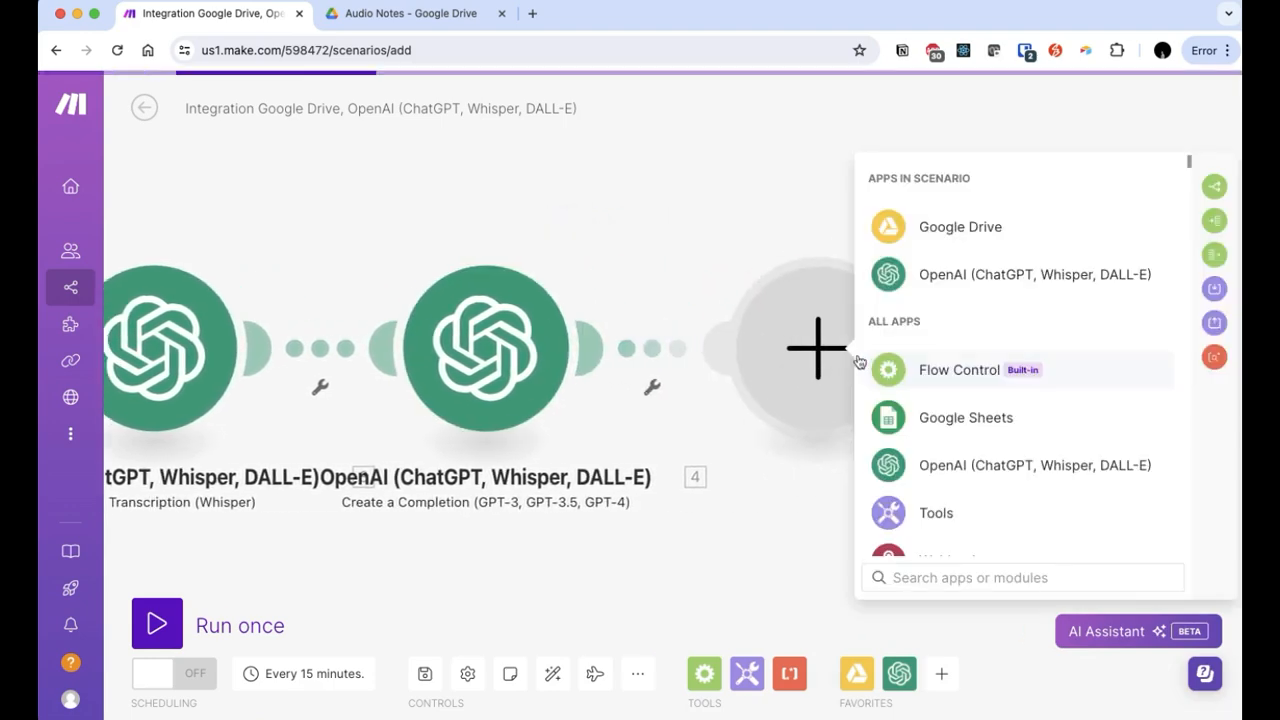
left_click(932, 585)
type("gma")
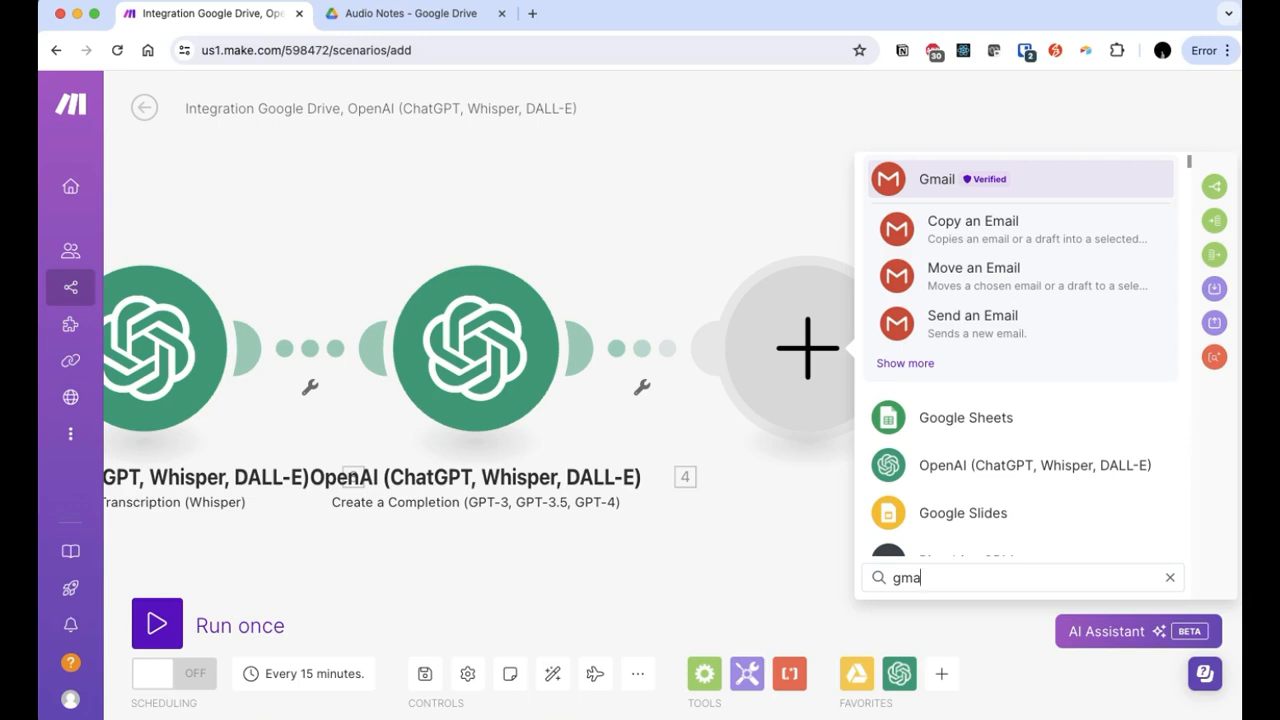
left_click(981, 333)
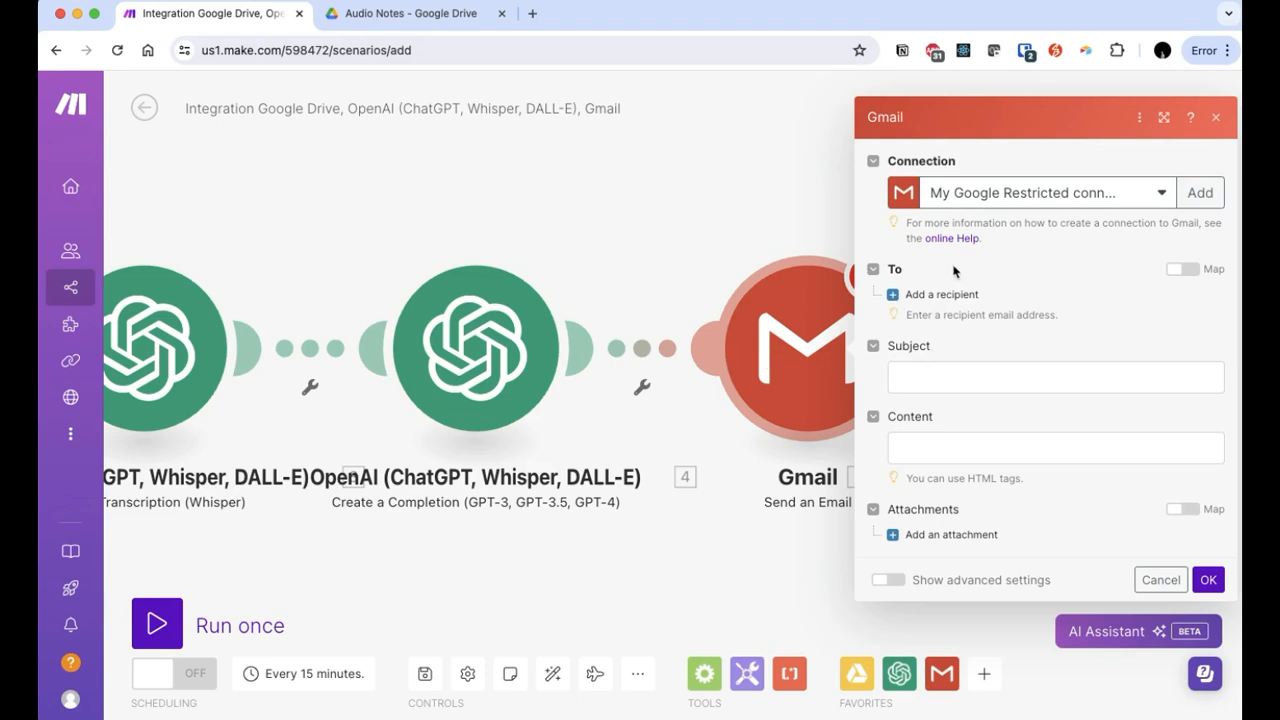
Step: Add the recipient's email address to the Gmail step
left_click(941, 296)
left_click(991, 314)
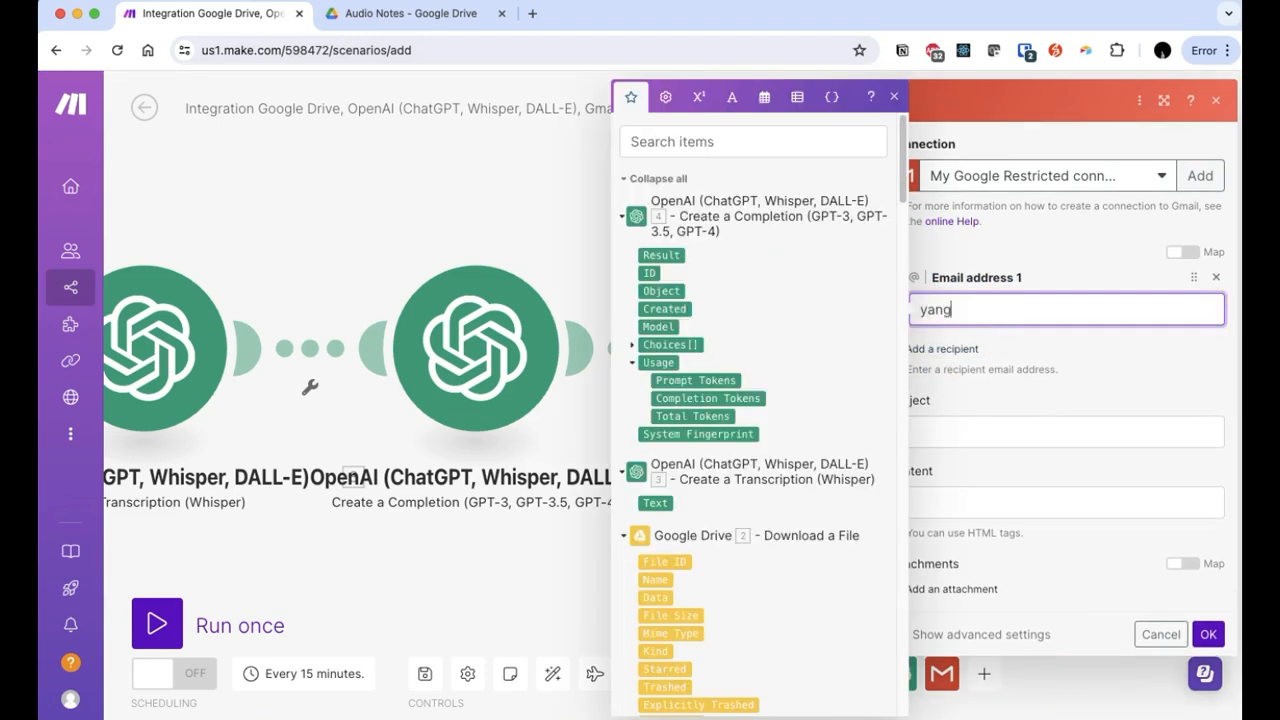
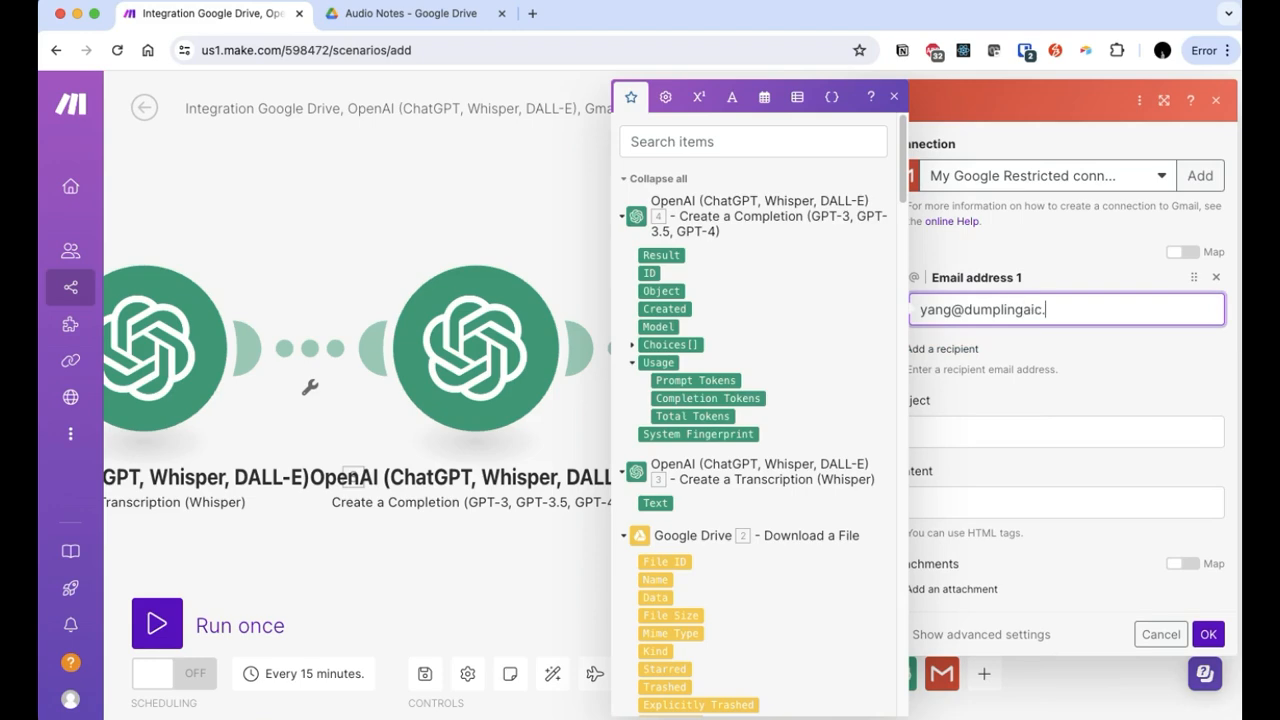
Step: Set the subject to 'Audio Note Summary - ' plus 2. Name, the body to 4. Result, and save
left_click(1040, 427)
type("Audi")
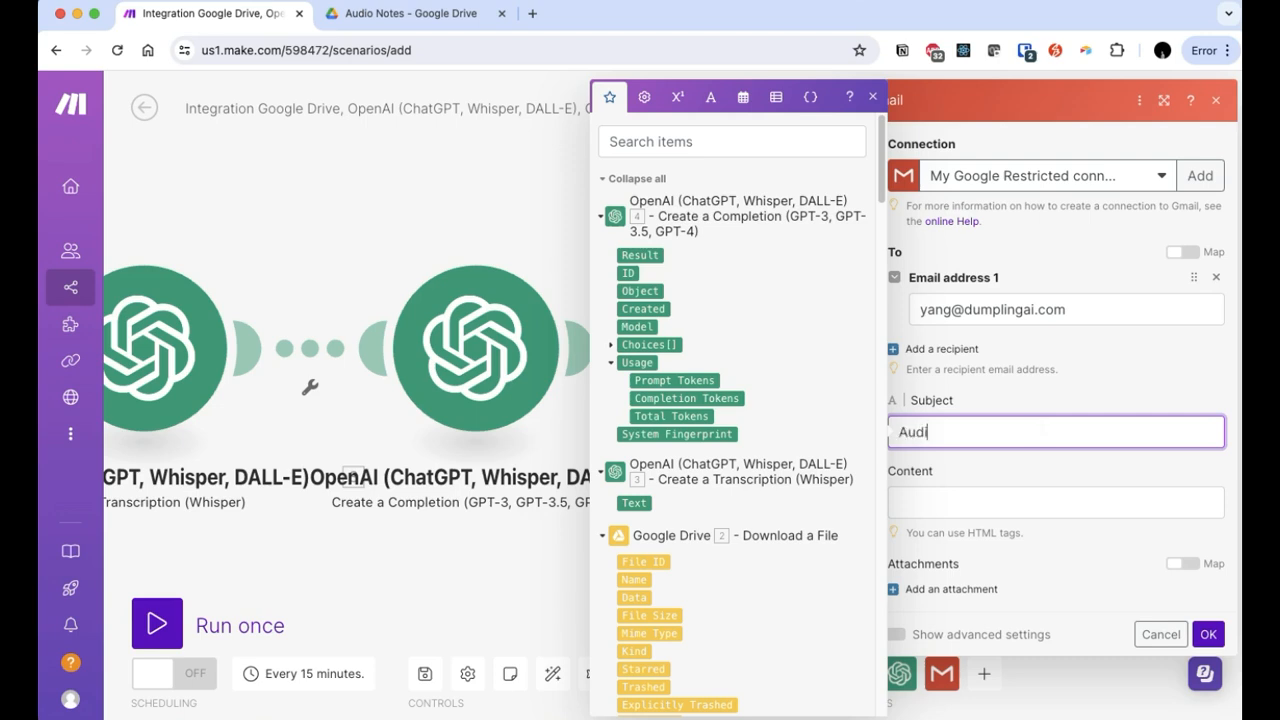
type("o Note Summary -")
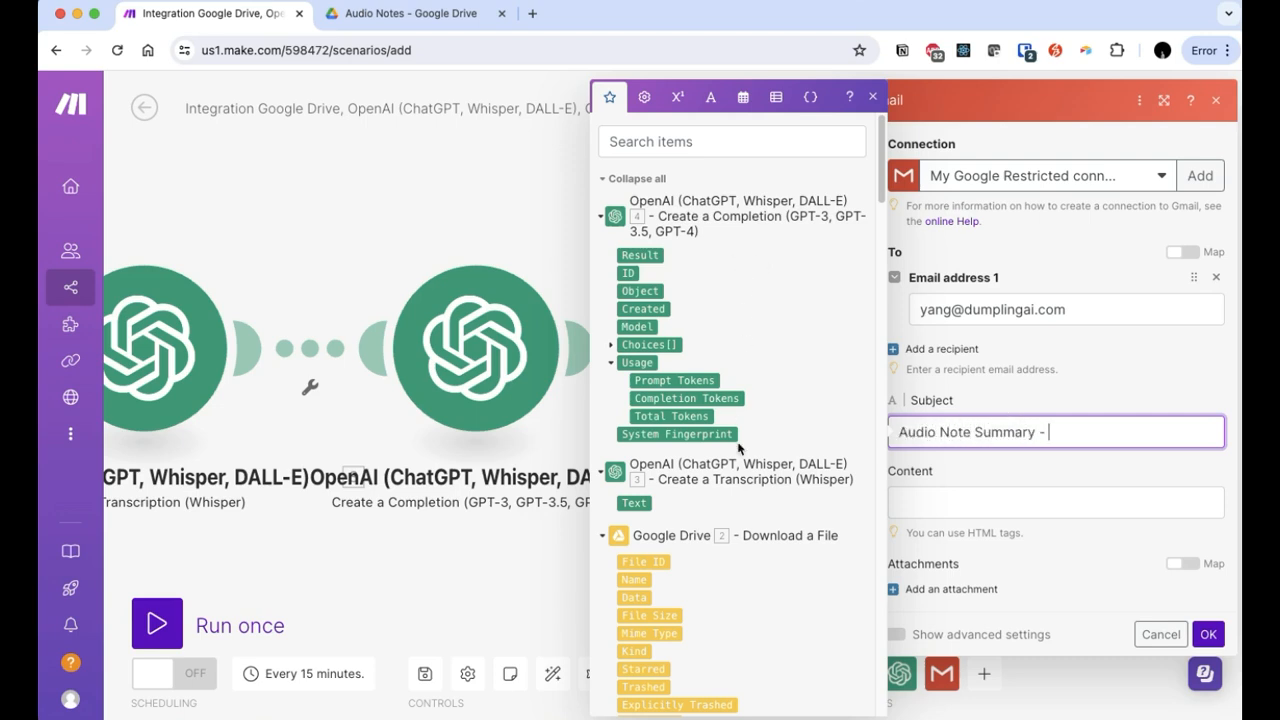
left_click(640, 578)
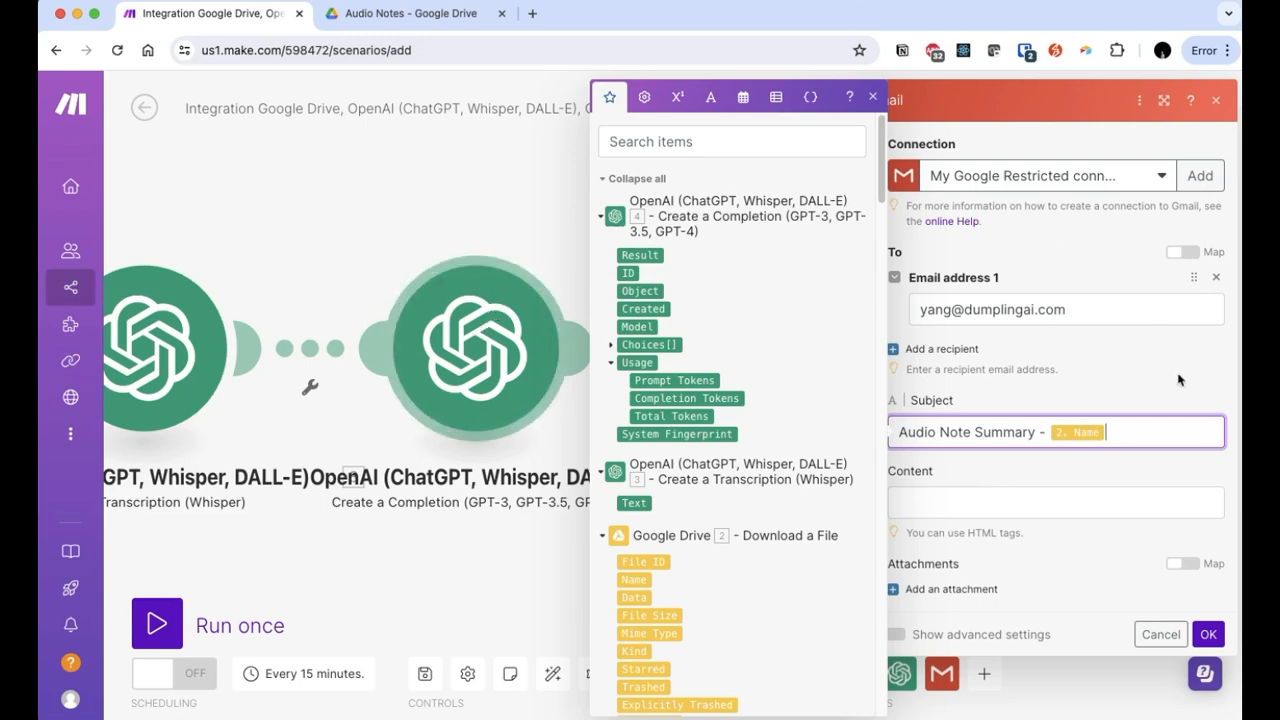
left_click(1076, 501)
left_click(626, 257)
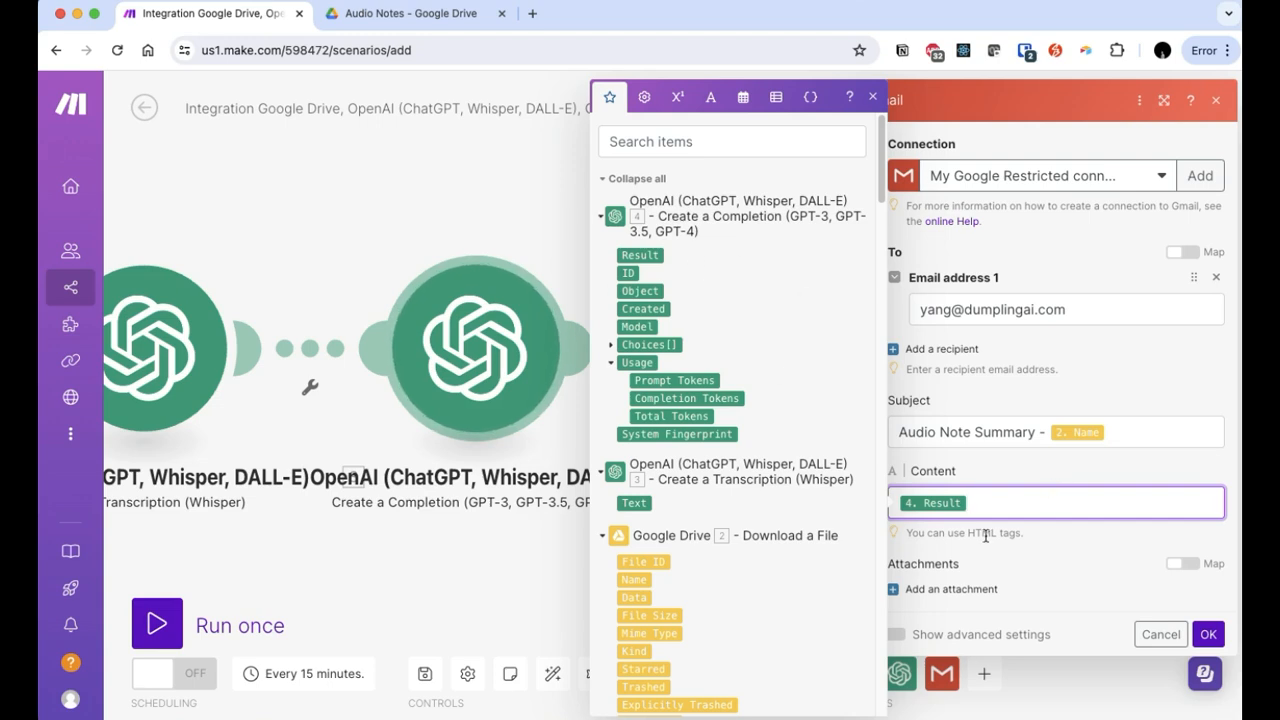
left_click(1005, 508)
left_click_drag(933, 537, 1025, 538)
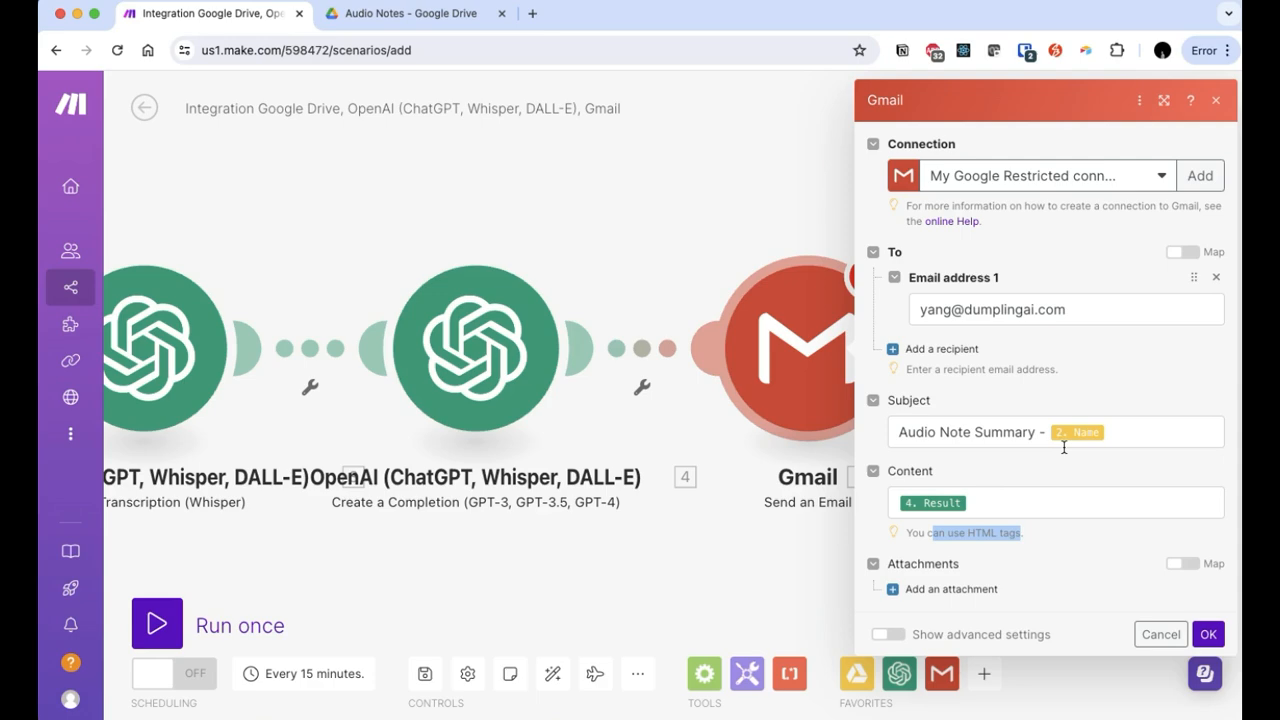
left_click(1208, 634)
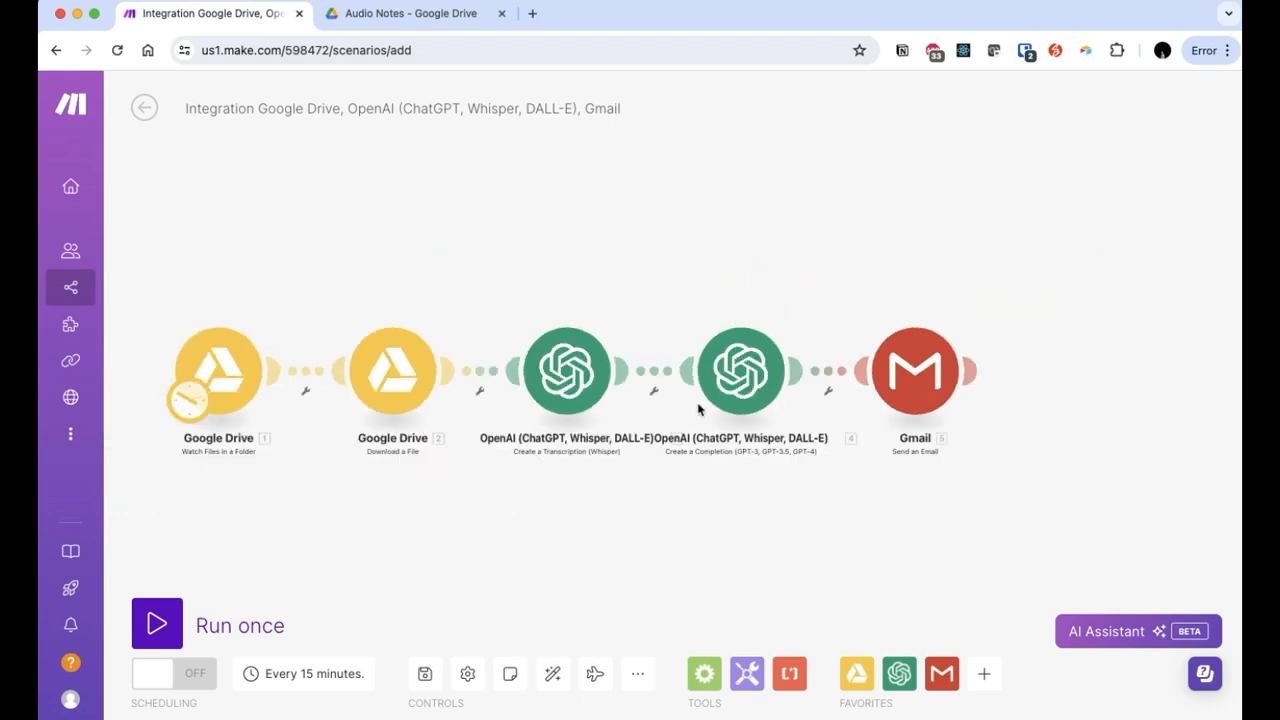
left_click_drag(439, 521, 489, 497)
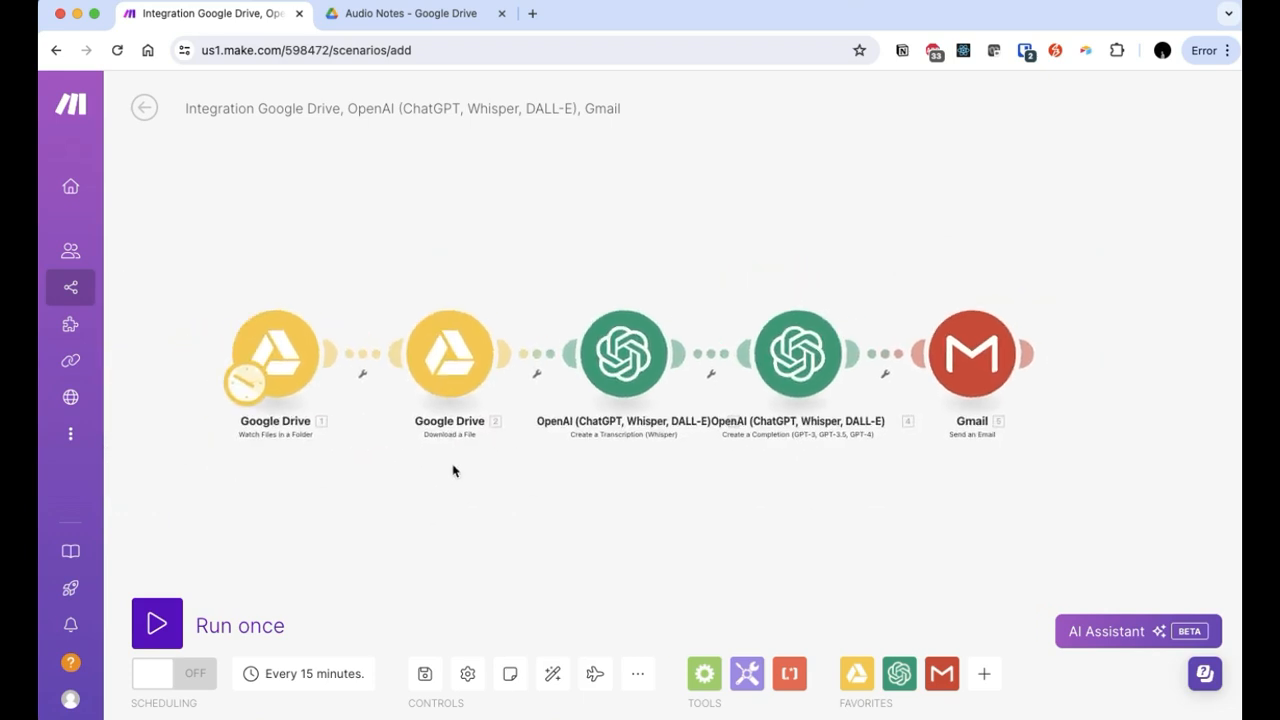
left_click(355, 13)
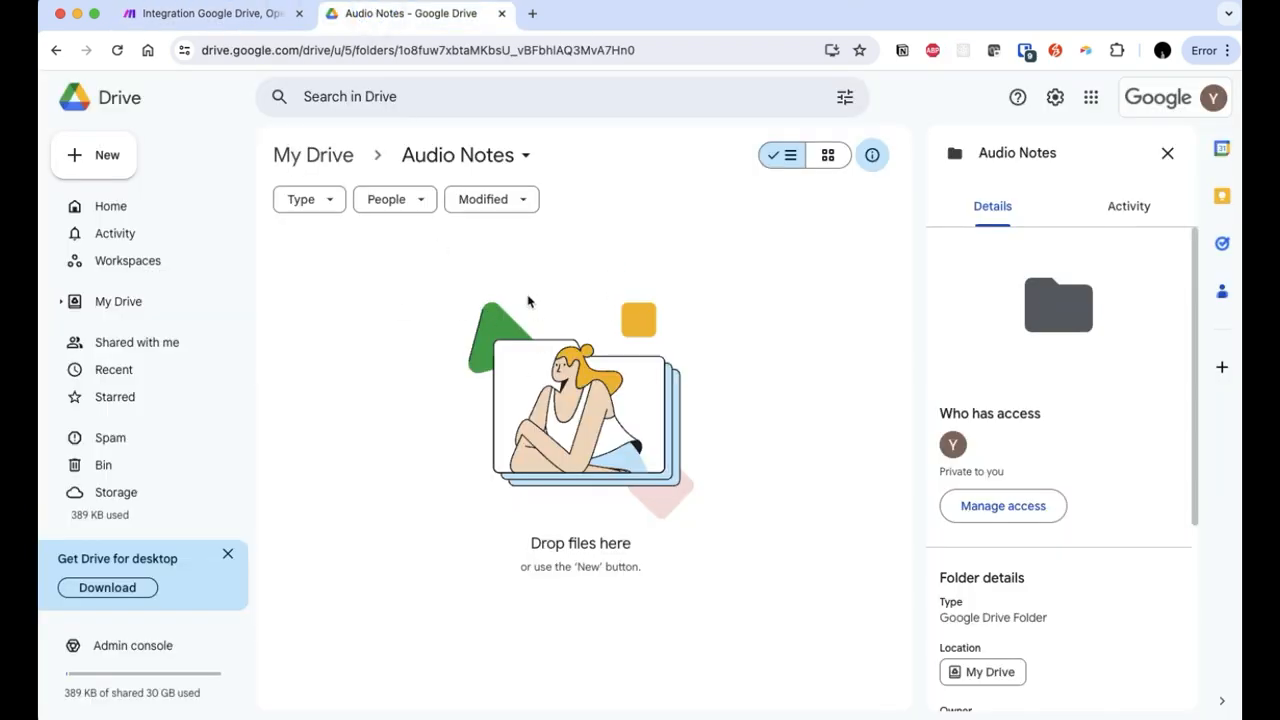
left_click(255, 16)
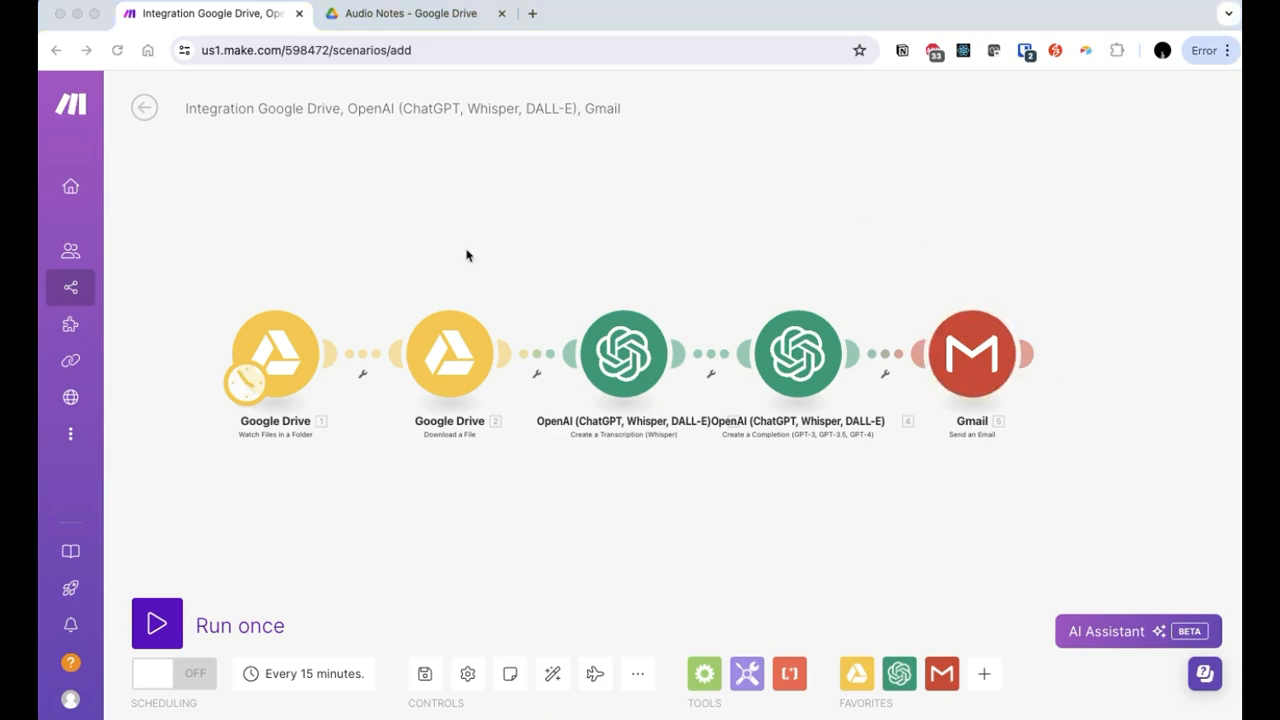
Step: Test-run the scenario once, check the Drive trigger's result, then view the Audio Notes Drive folder
left_click(148, 625)
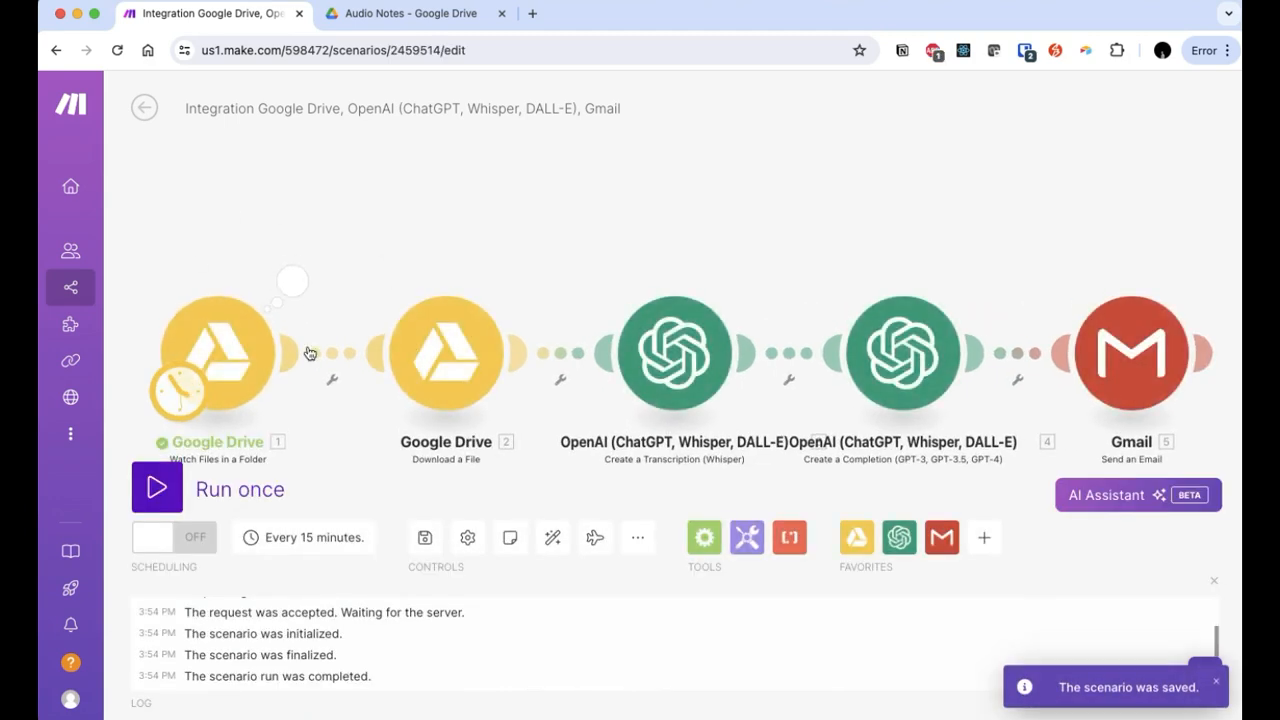
left_click(291, 281)
left_click(229, 223)
left_click(375, 15)
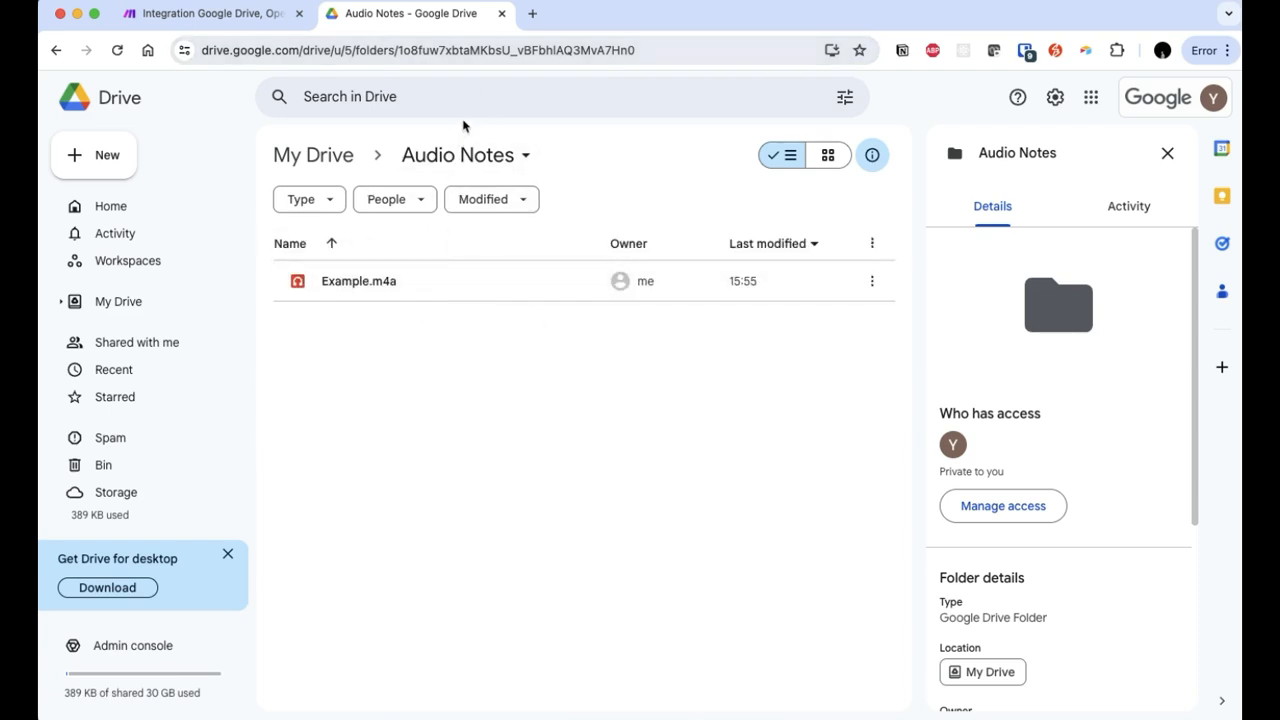
Step: Run the scenario on Example.m4a and inspect the Whisper transcript, GPT-4o summary and sent email
left_click(203, 15)
left_click(160, 486)
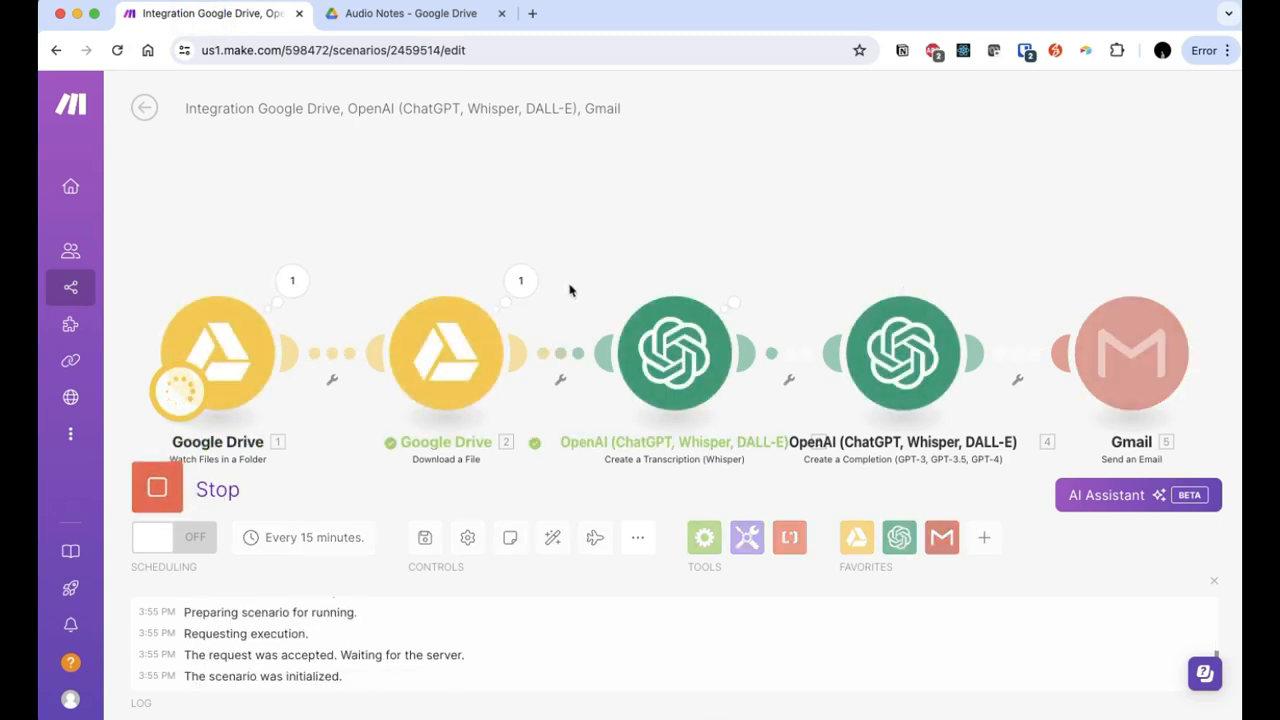
left_click(749, 280)
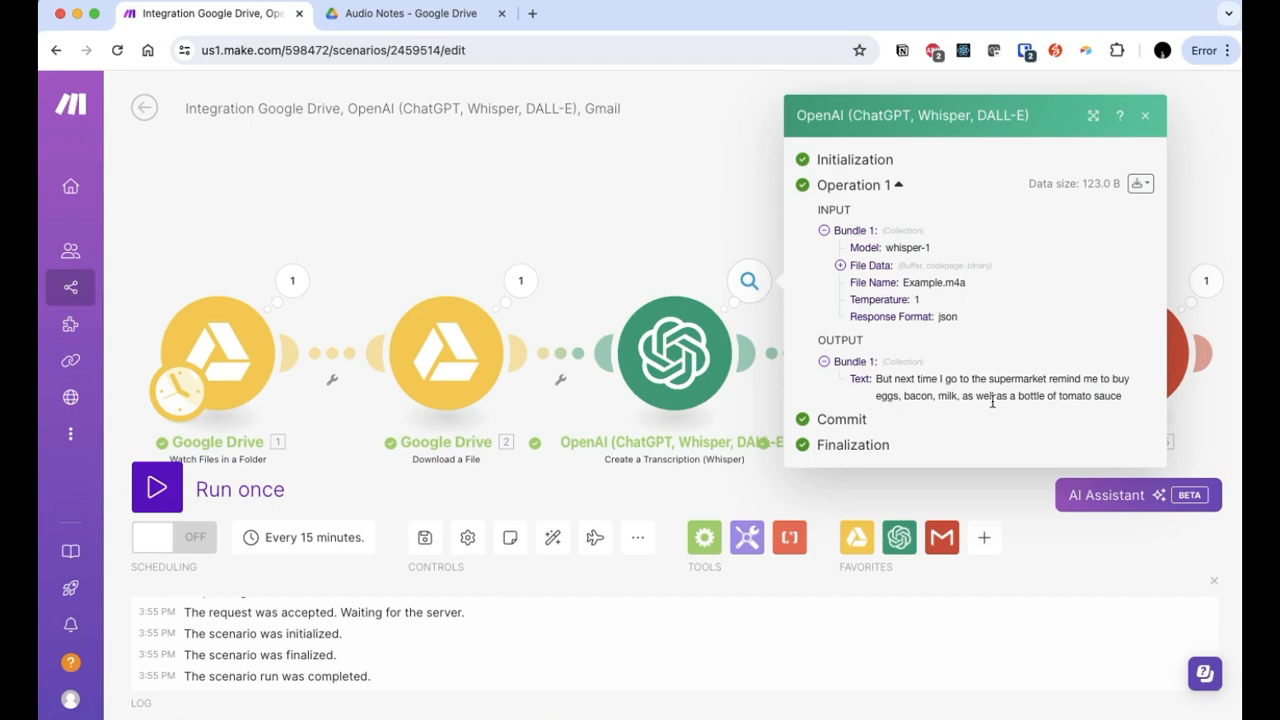
left_click(686, 243)
left_click(978, 281)
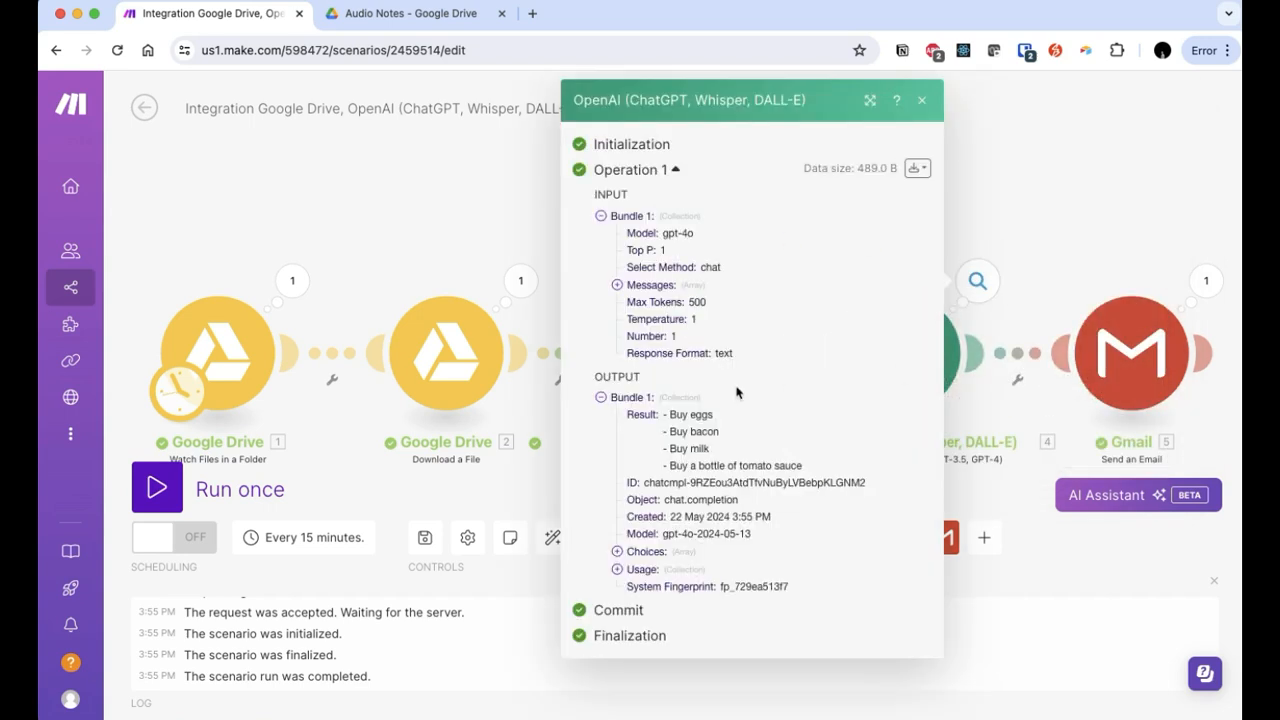
left_click(1107, 243)
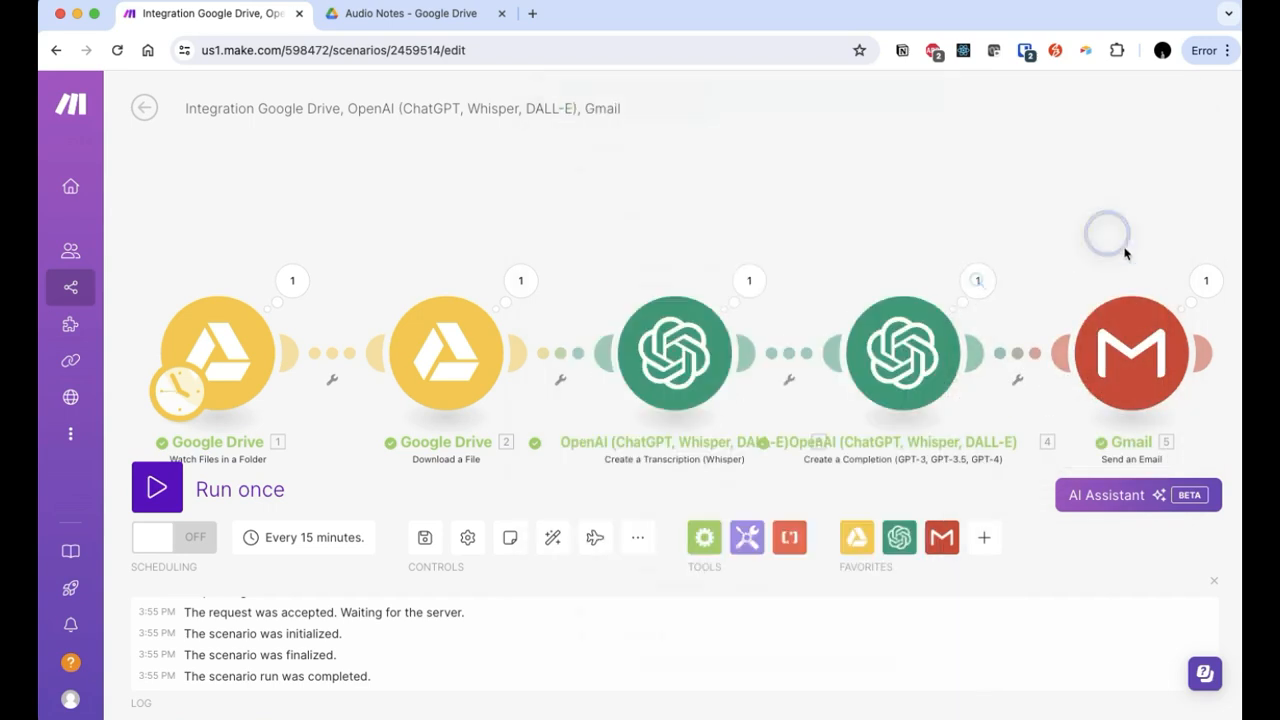
left_click(1206, 280)
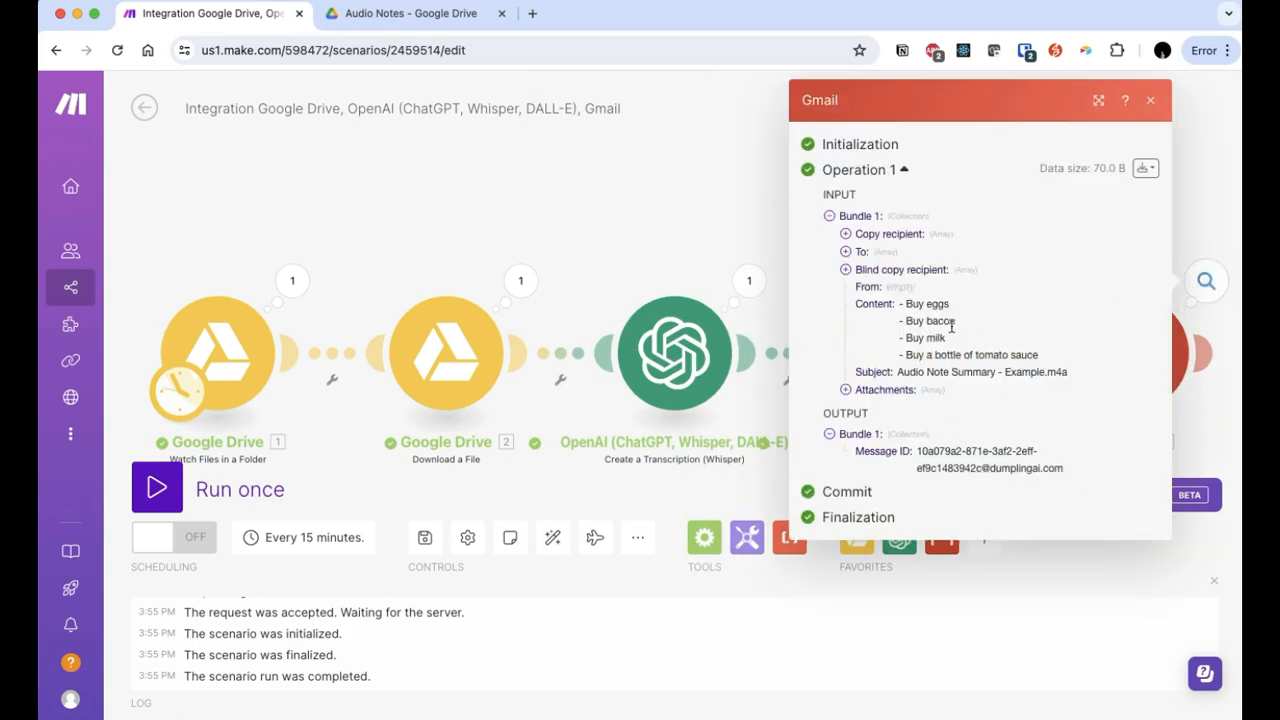
left_click_drag(904, 300, 1074, 351)
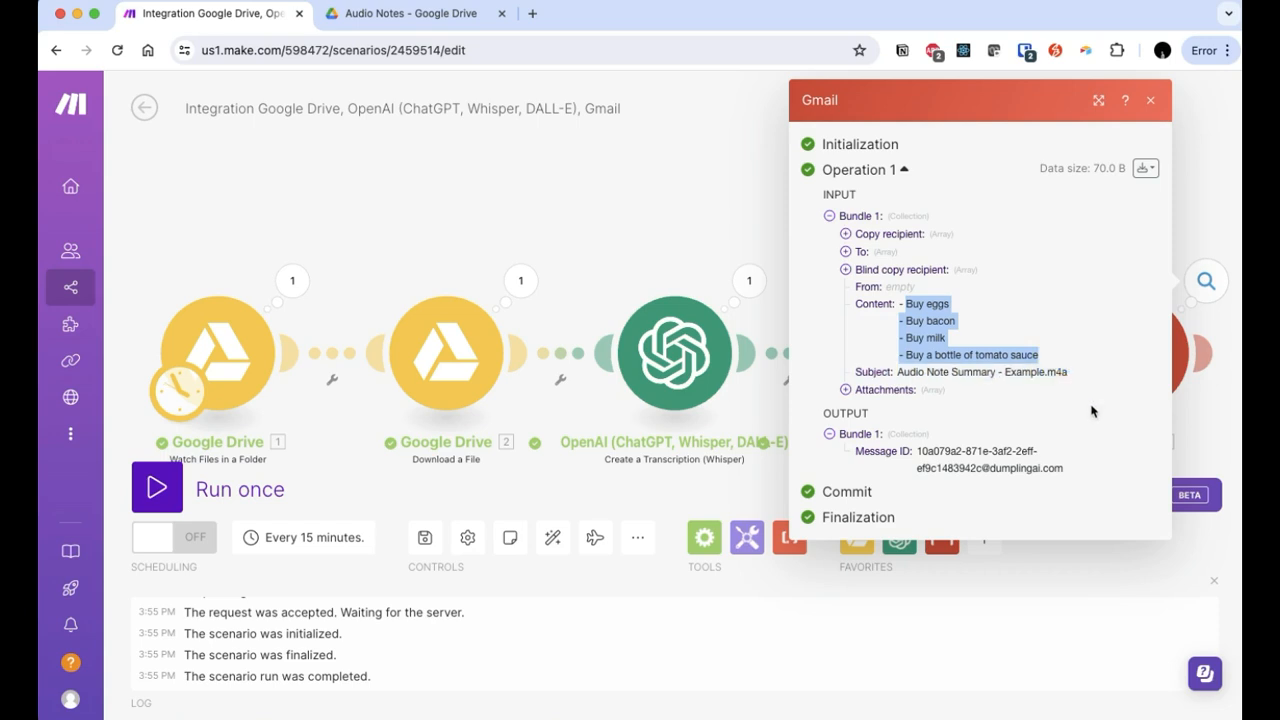
left_click(616, 203)
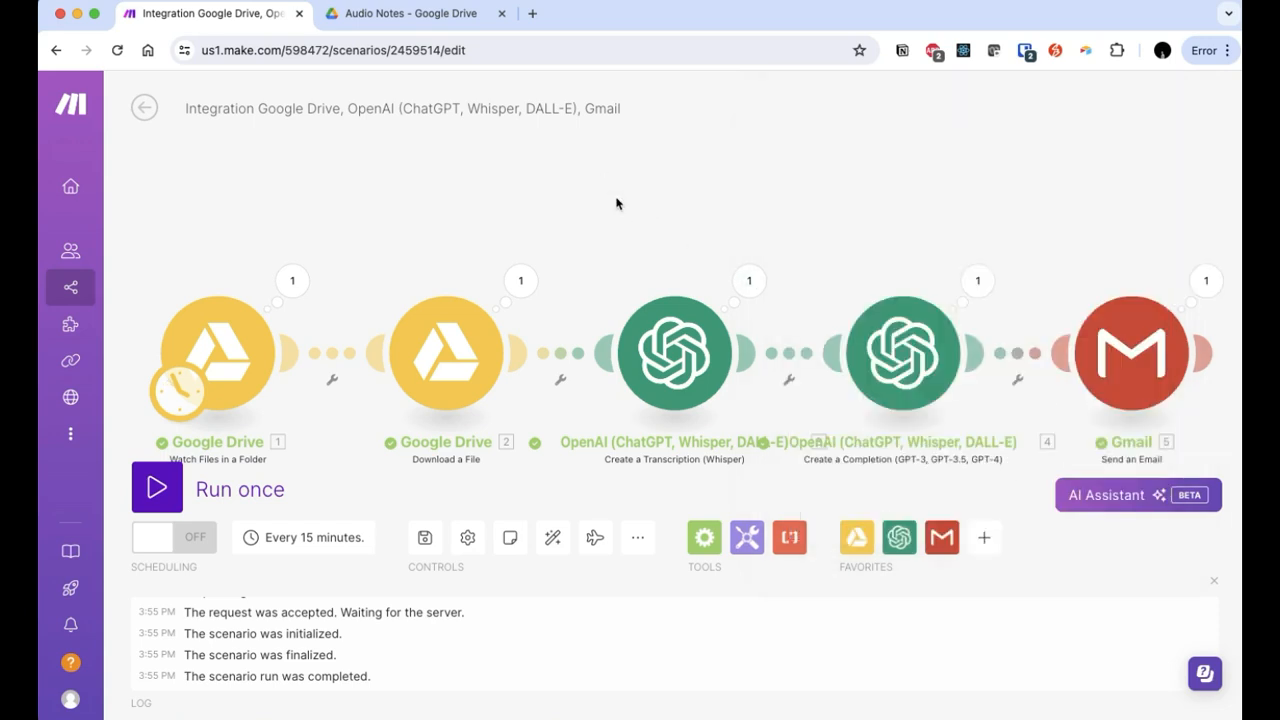
Step: Append 'Respond in email HTML' to the GPT-4o Create a Completion system prompt
left_click(908, 362)
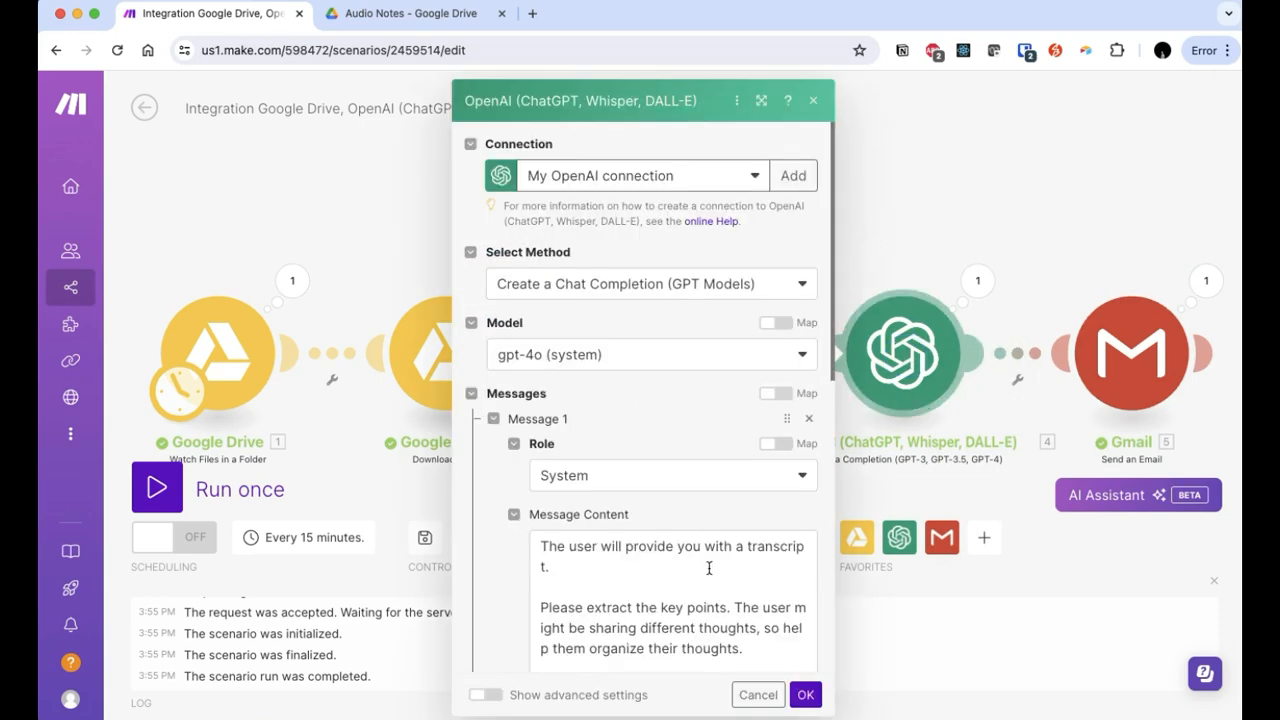
scroll(710, 570, "down", 5)
scroll(710, 562, "up", 5)
left_click(737, 549)
type("Respond in email ")
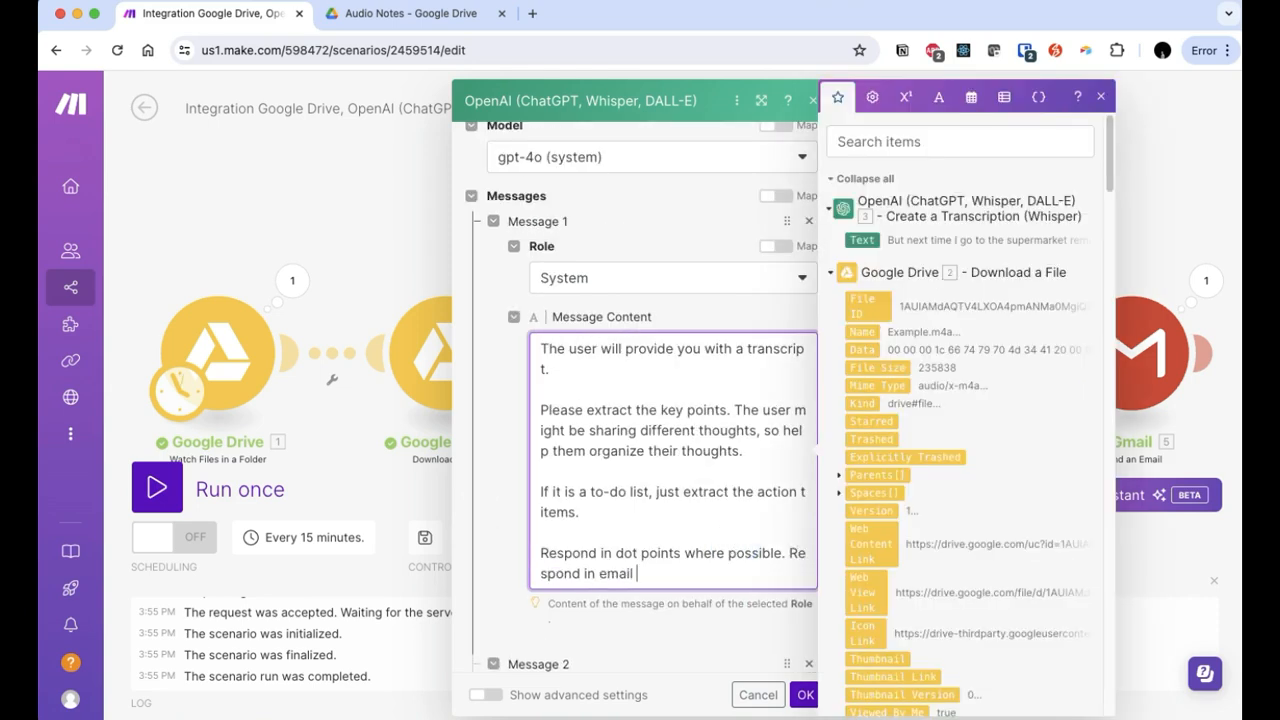
type("HTML")
left_click(805, 696)
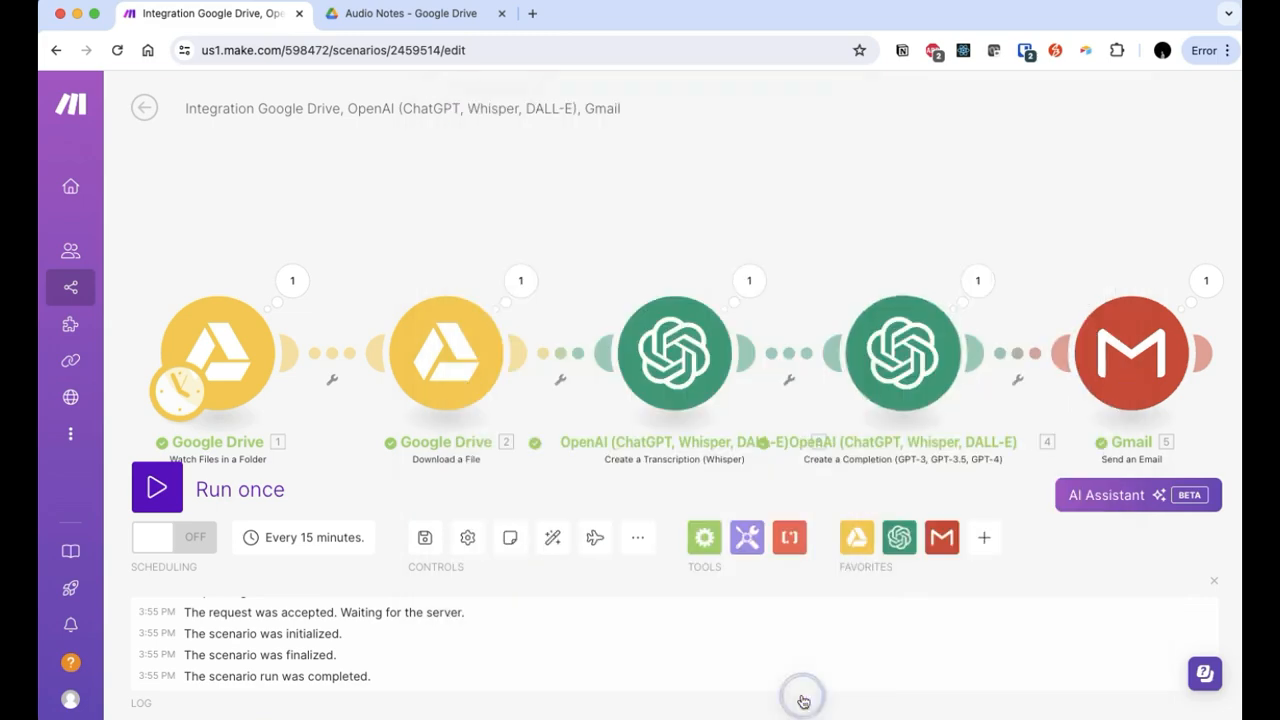
Step: Review the Gmail module unchanged, confirm Hhh.m4a is in Audio Notes, and run the scenario once
left_click(1126, 354)
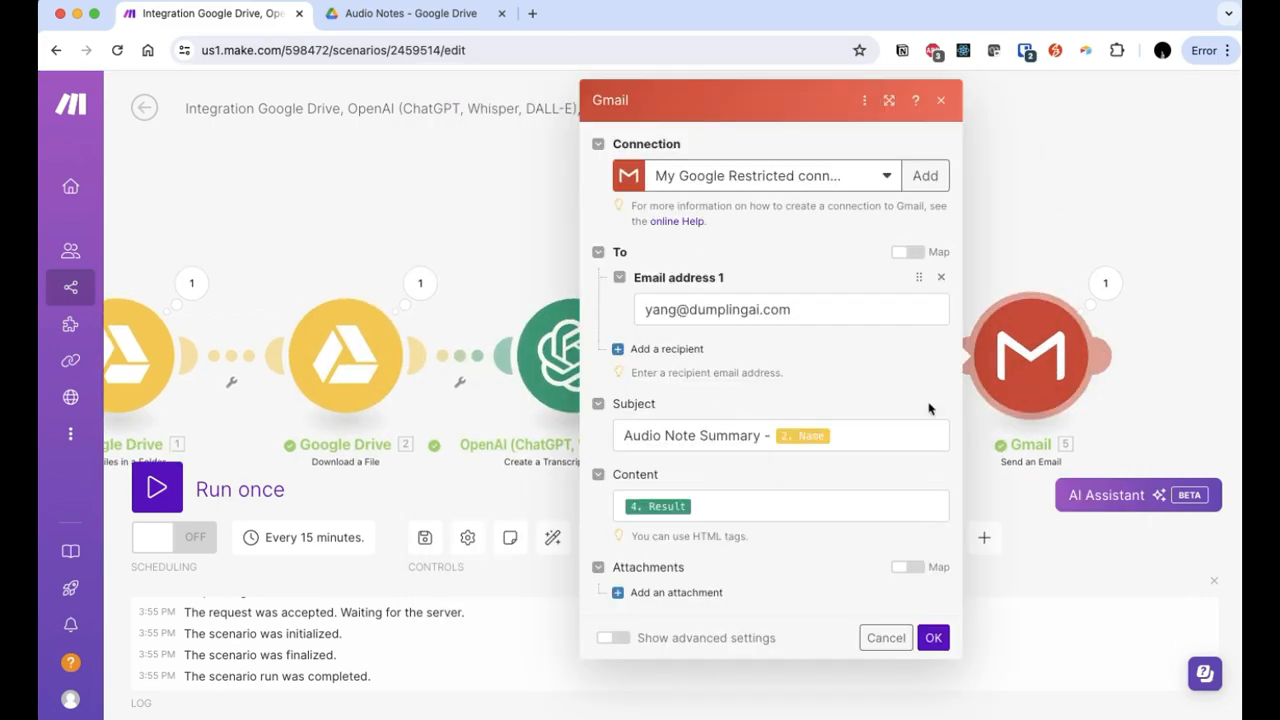
left_click(933, 637)
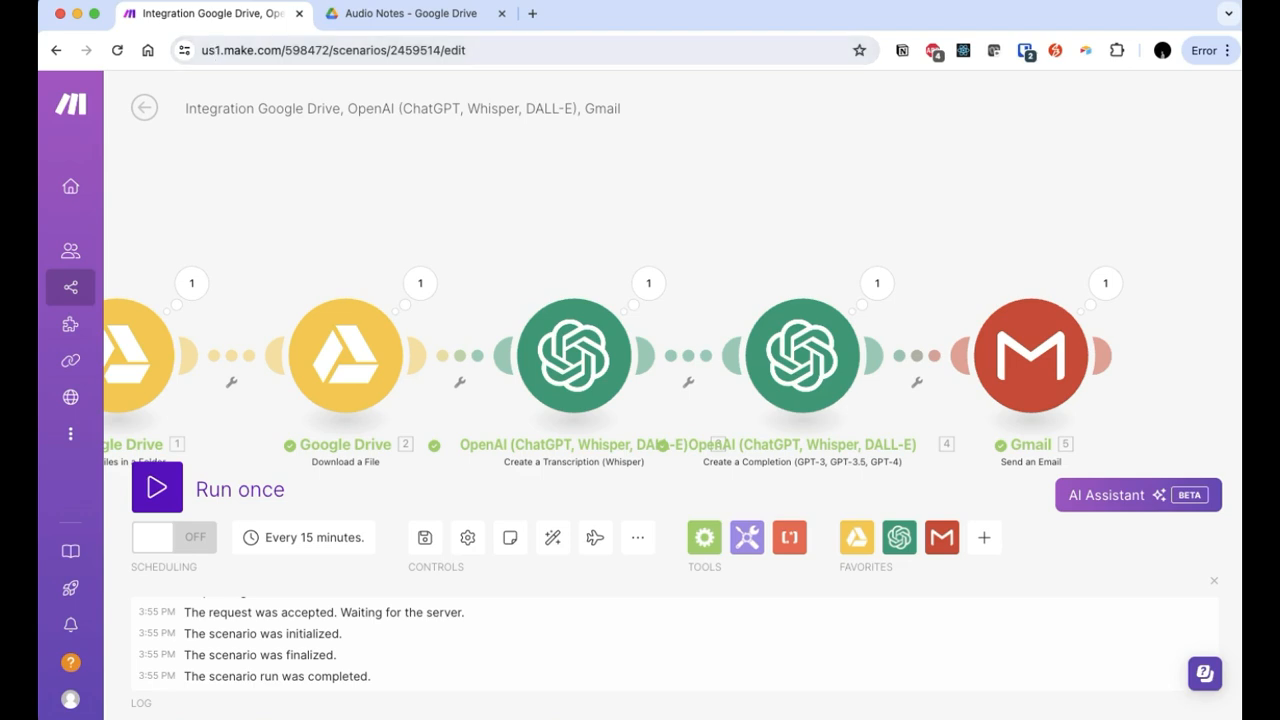
left_click(388, 16)
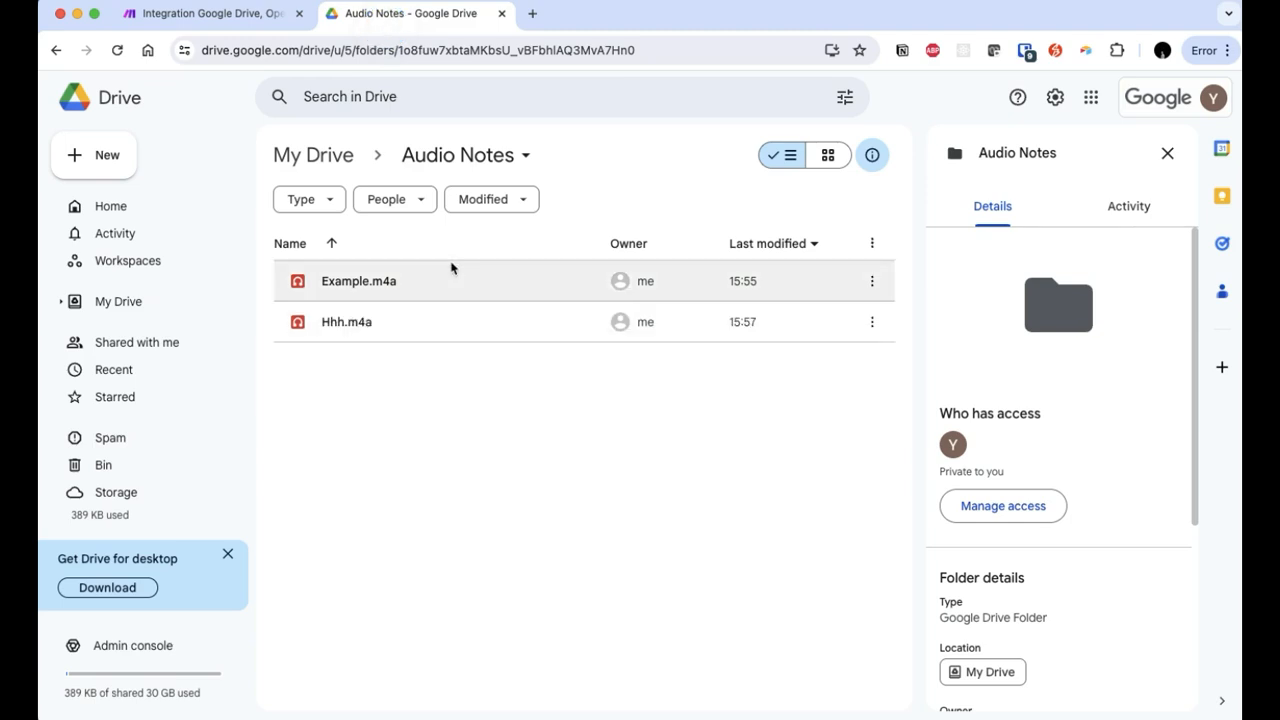
left_click(200, 13)
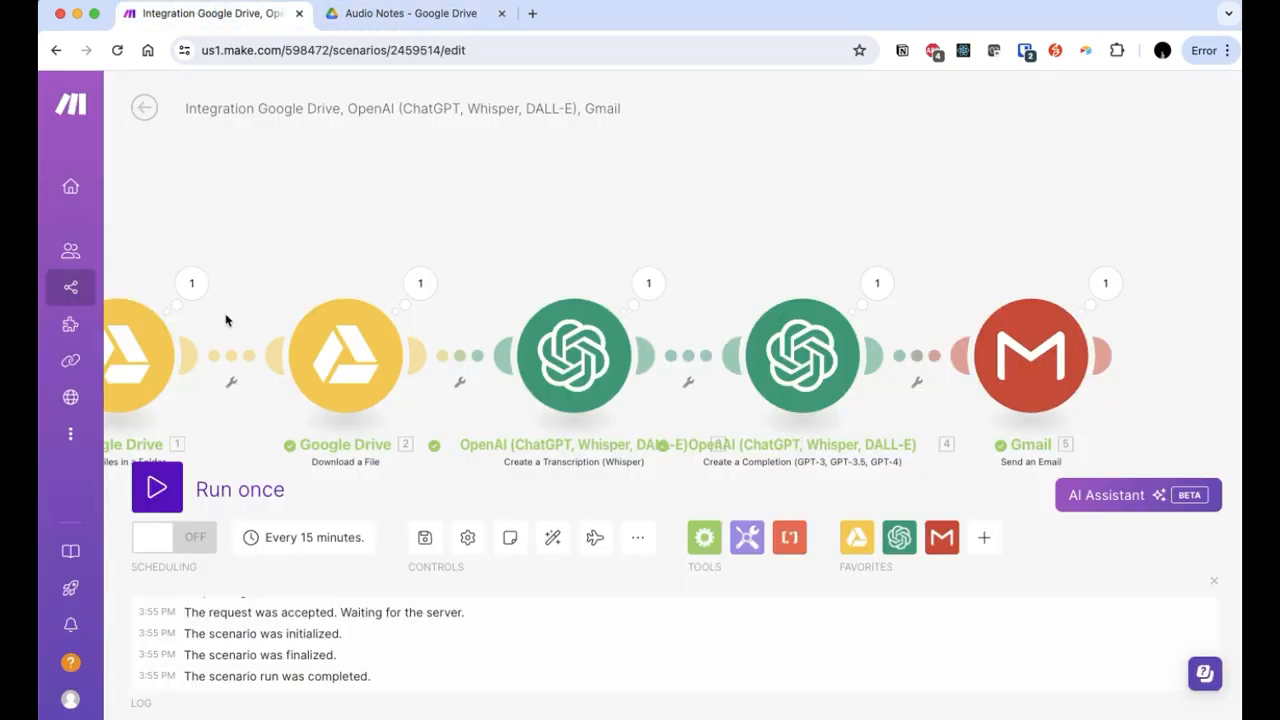
left_click(157, 488)
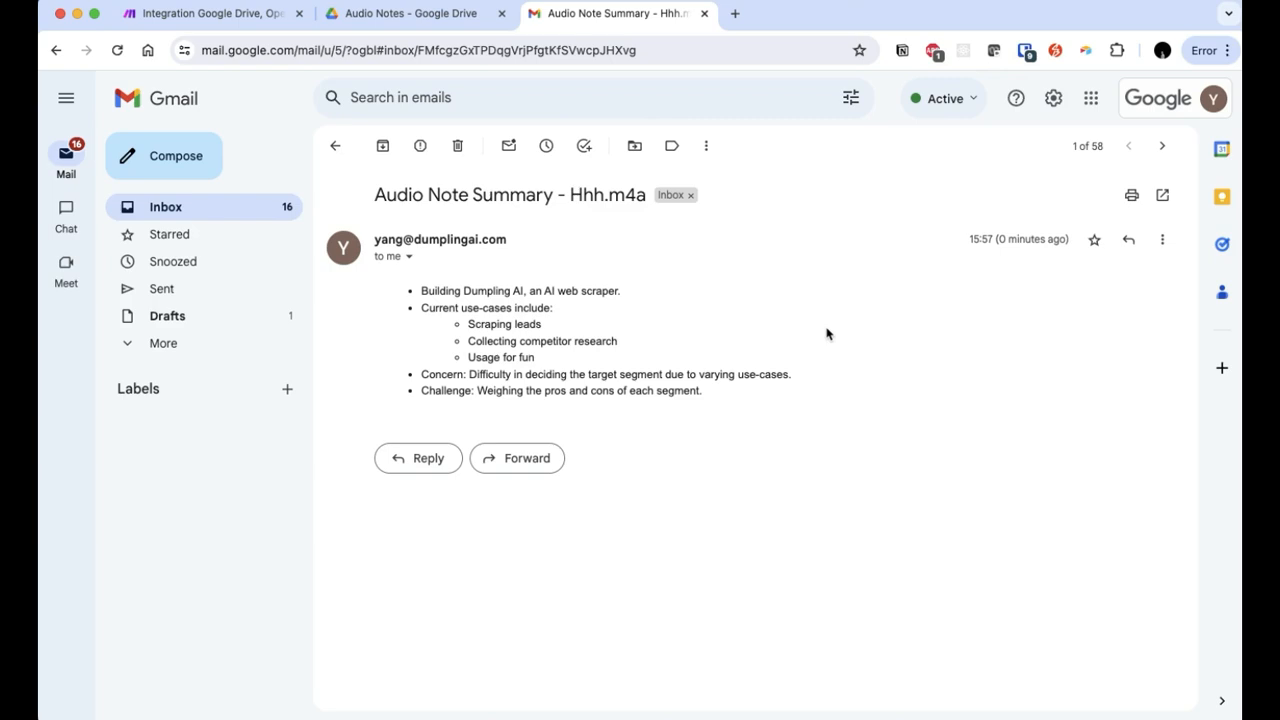
Step: Read the dot-point summary in the 'Audio Note Summary - Hhh.m4a' email, then return to the scenario
left_click_drag(421, 291, 823, 390)
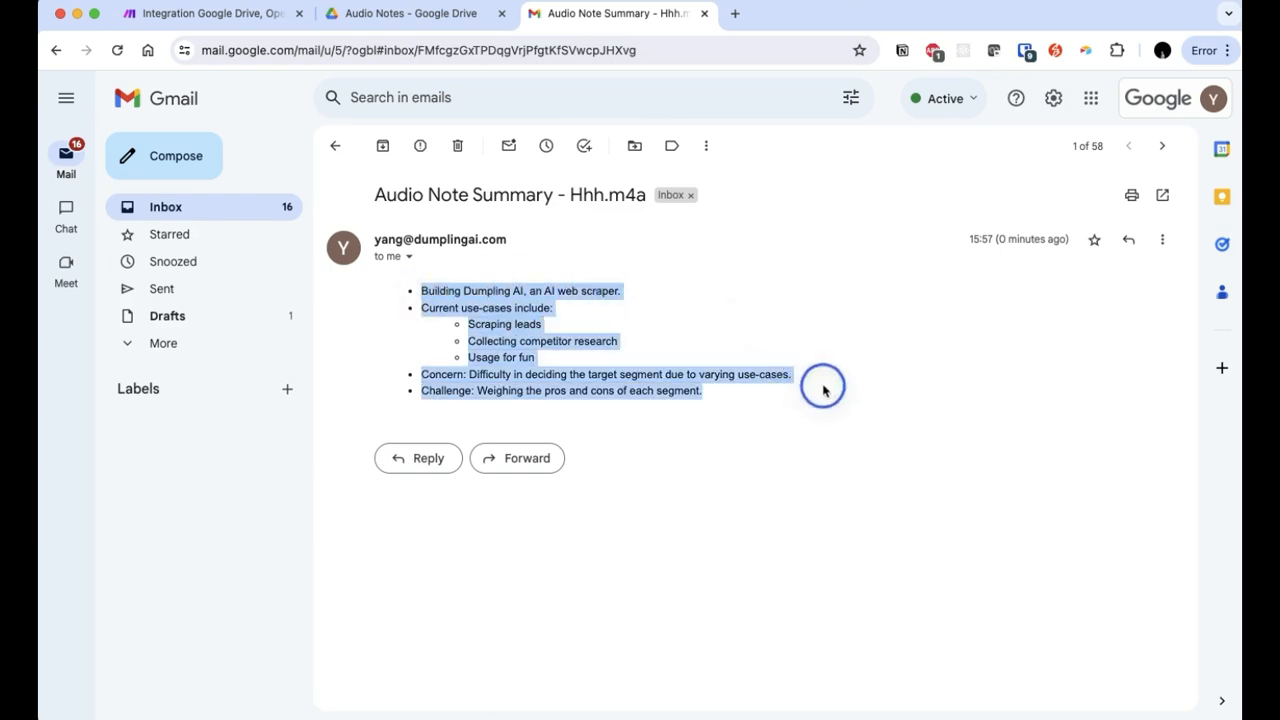
left_click(914, 370)
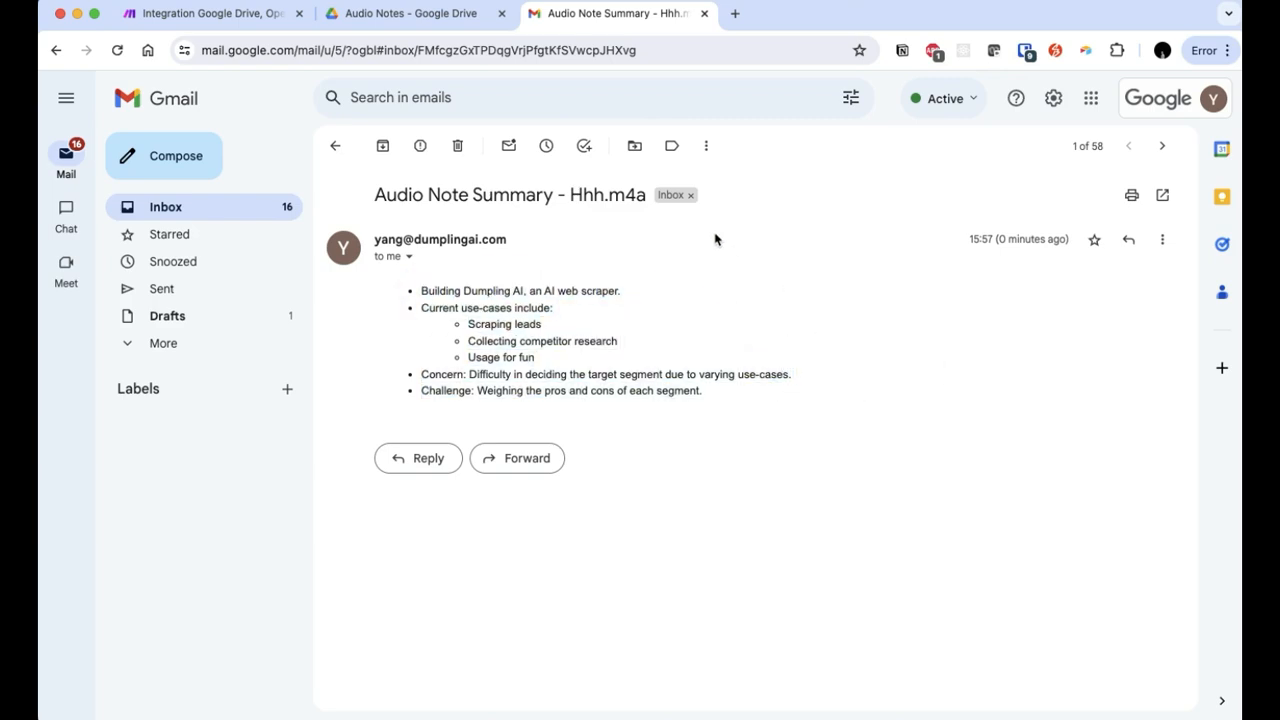
left_click(236, 20)
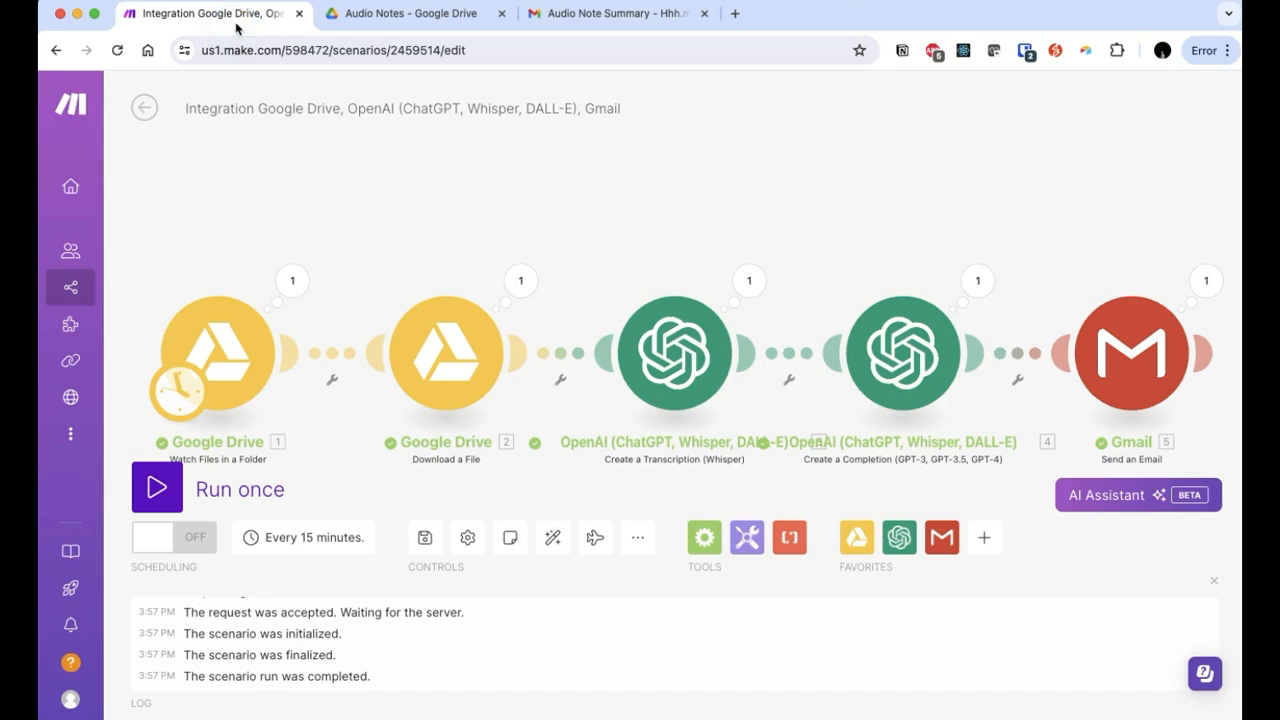